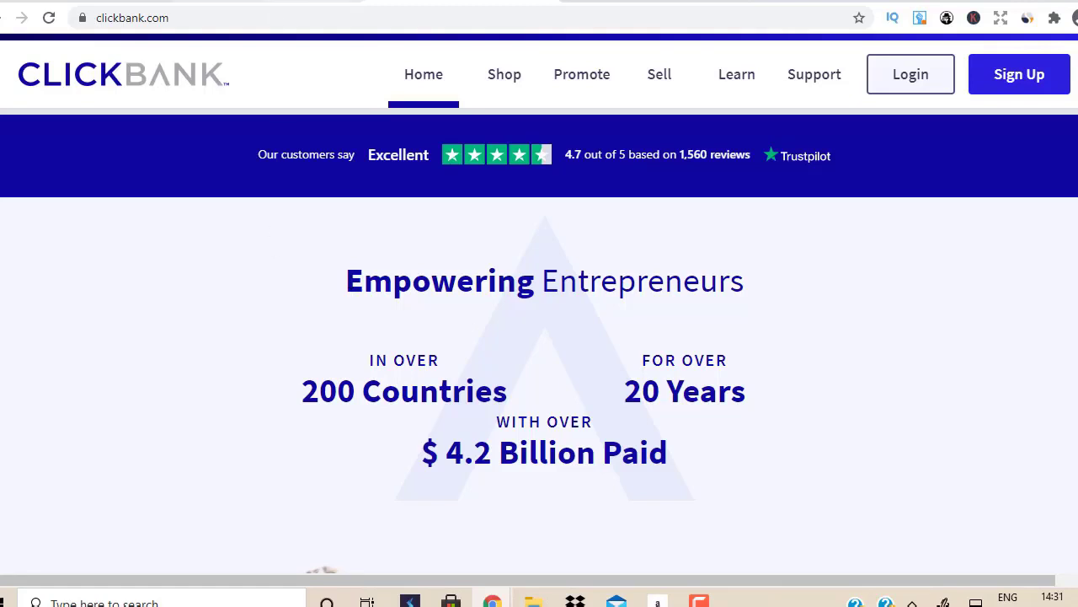
Step: Open the email analytics report for the contentify 3 newsletter
click(278, 2)
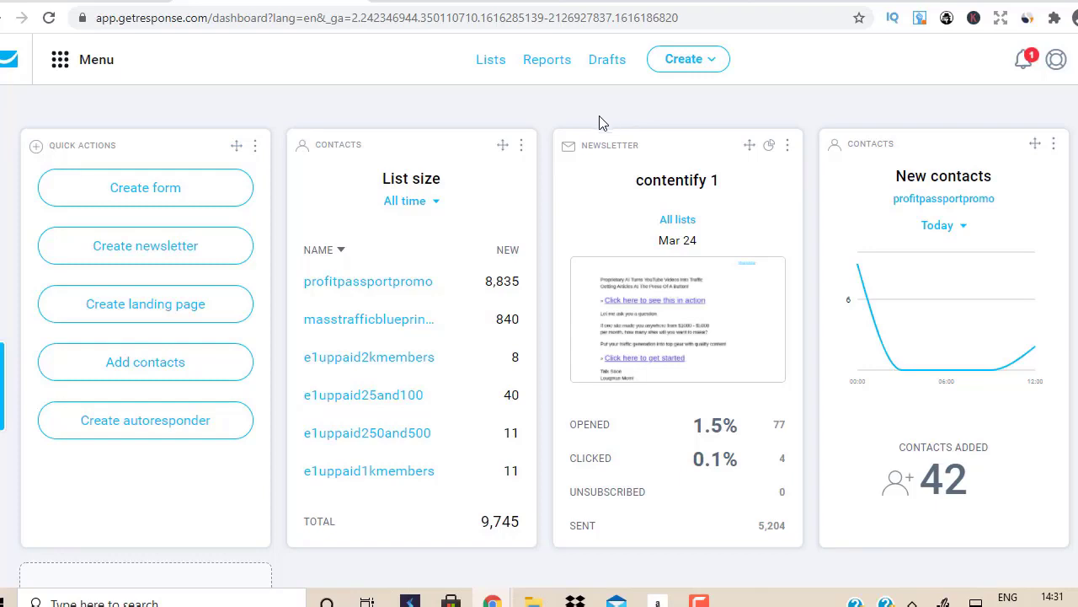
click(550, 60)
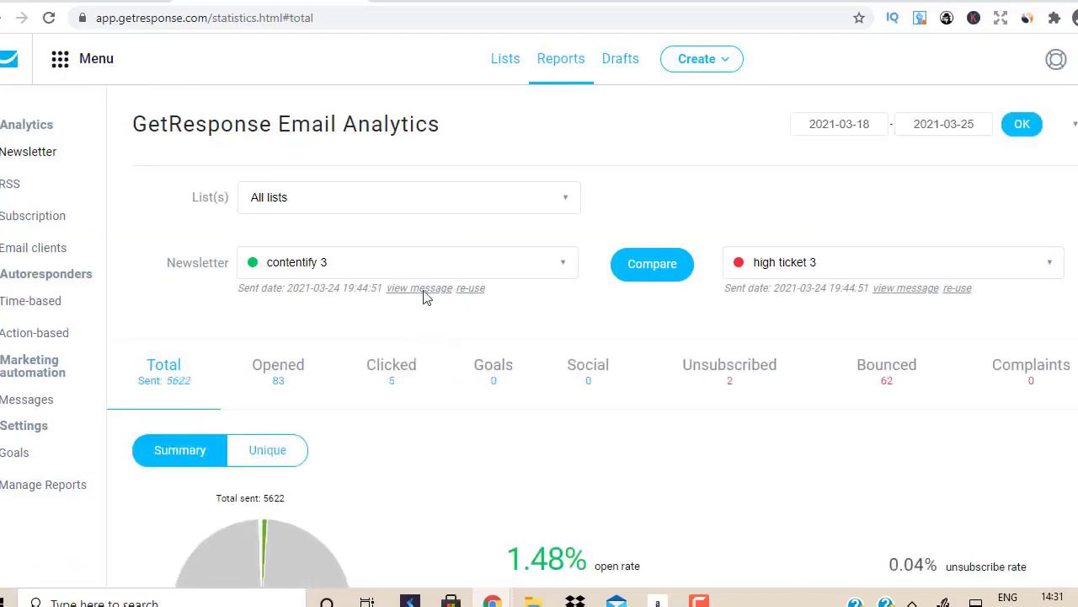
click(466, 265)
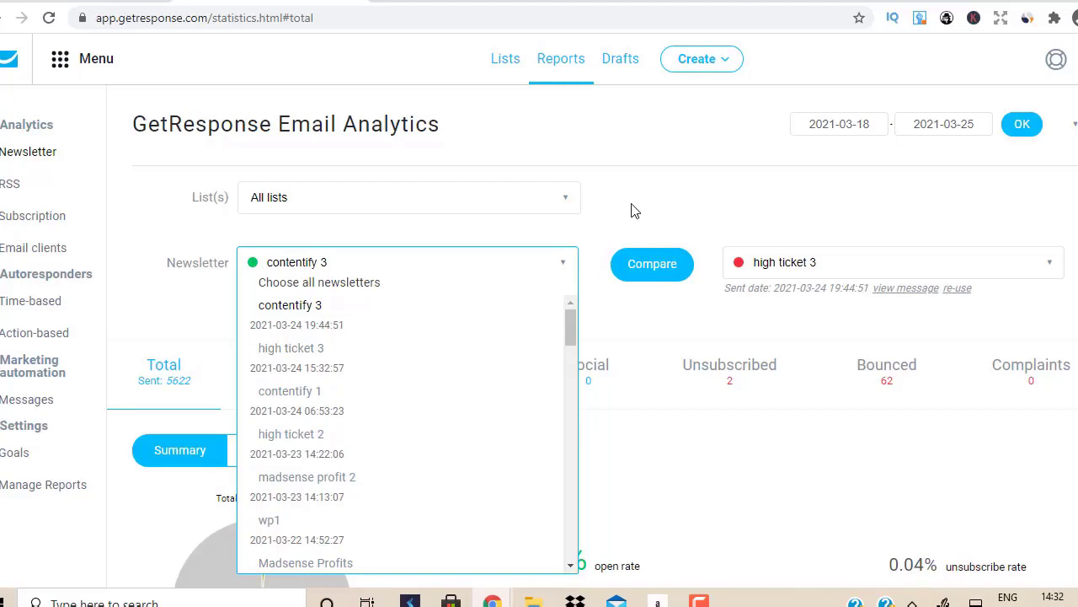
click(303, 311)
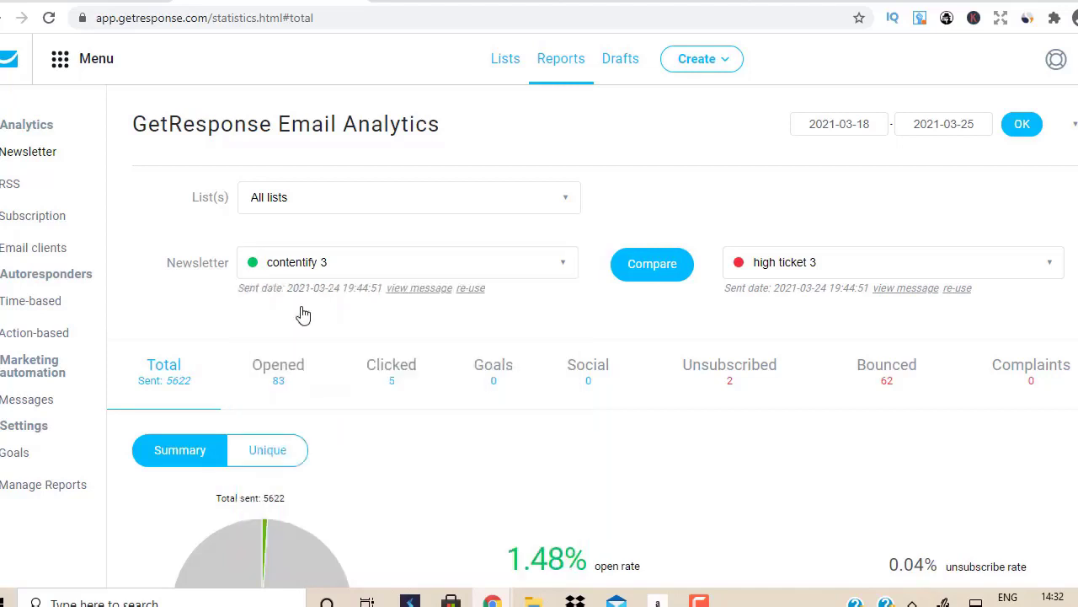
Step: Open the sent contentify 3 message in a new tab and scroll down the report
right_click(421, 286)
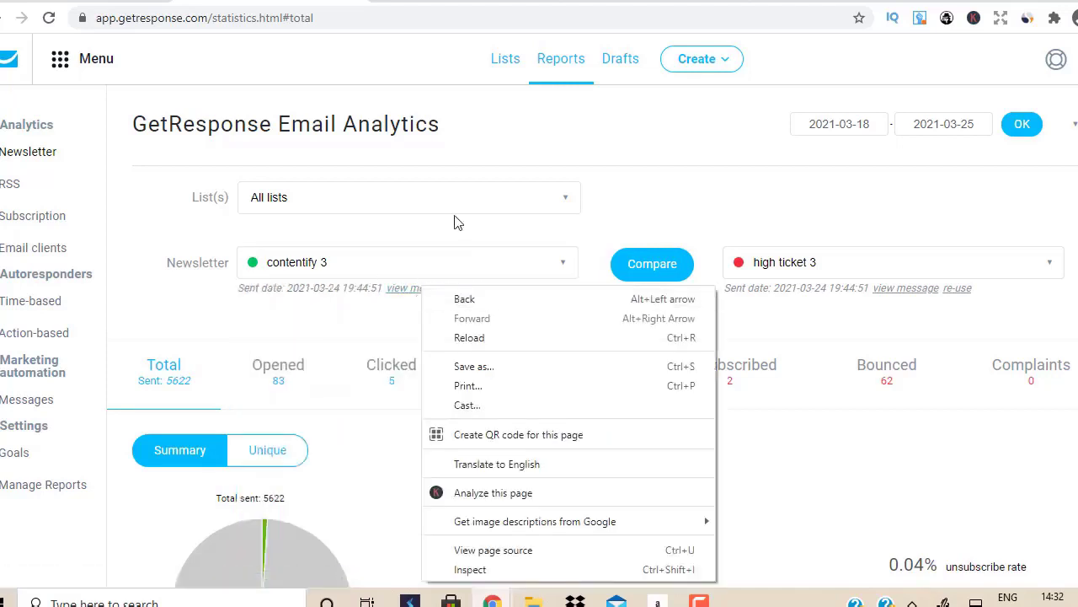
click(729, 133)
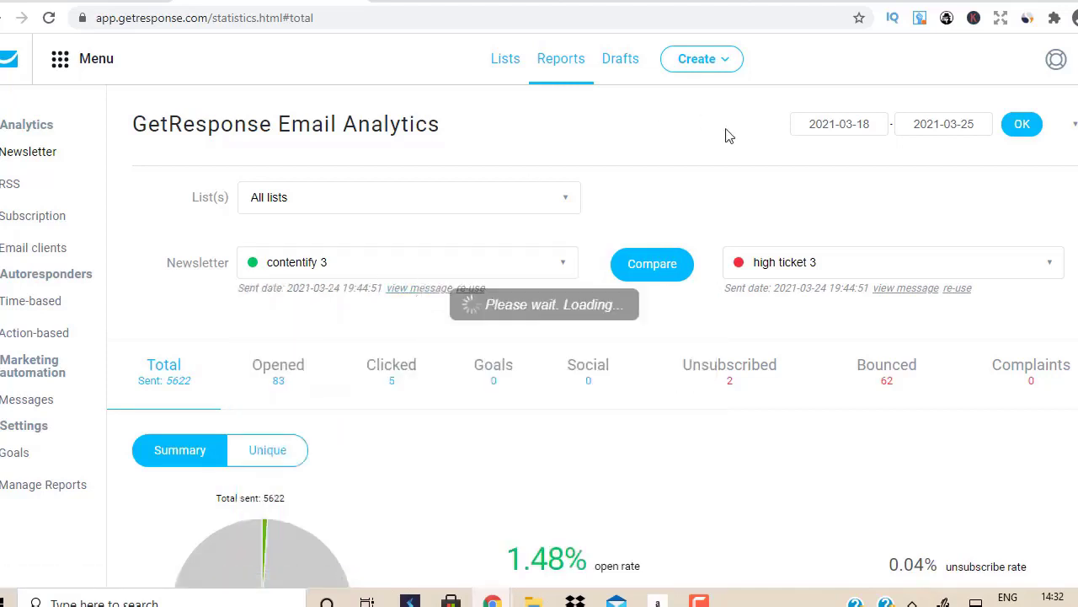
right_click(415, 295)
click(479, 305)
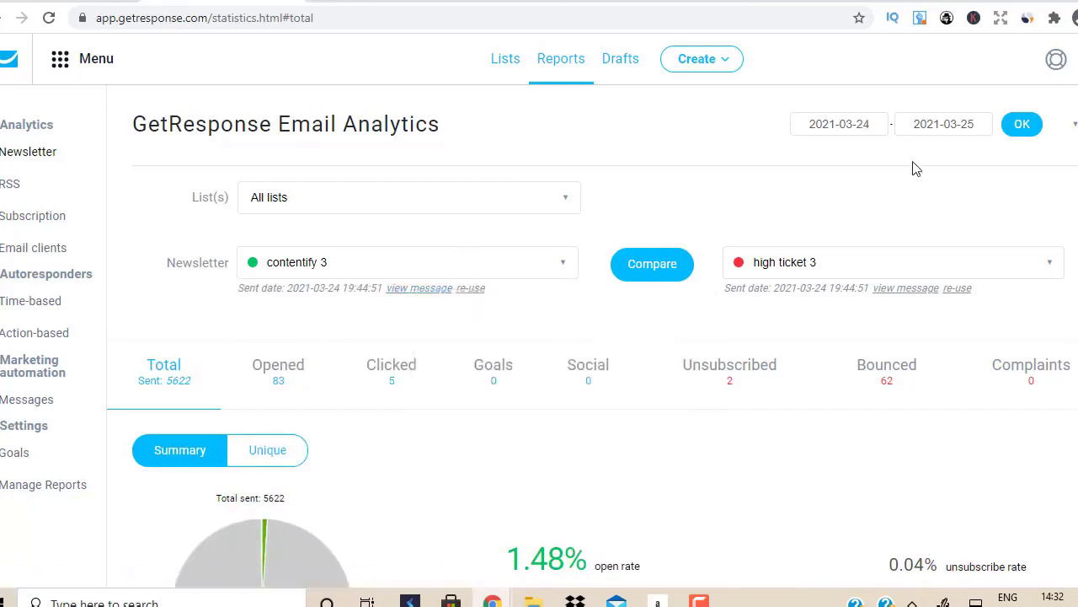
scroll(917, 168, down, 5)
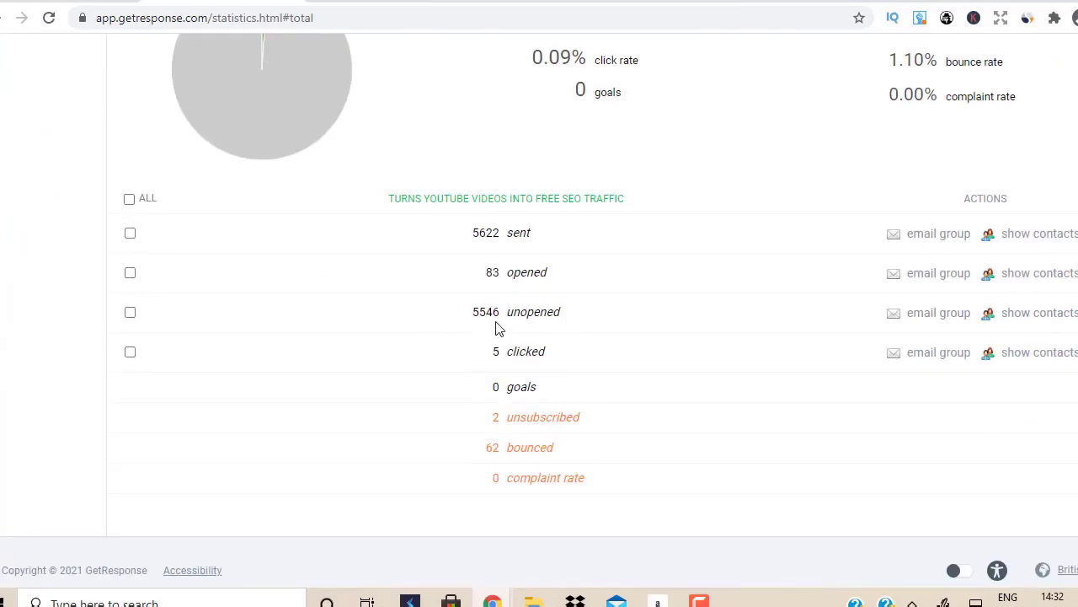
Step: Email contentify 3 non-openers: message 'contentify 6', subject 'FREE Google YouTube Traffic With a Push Button'
click(946, 319)
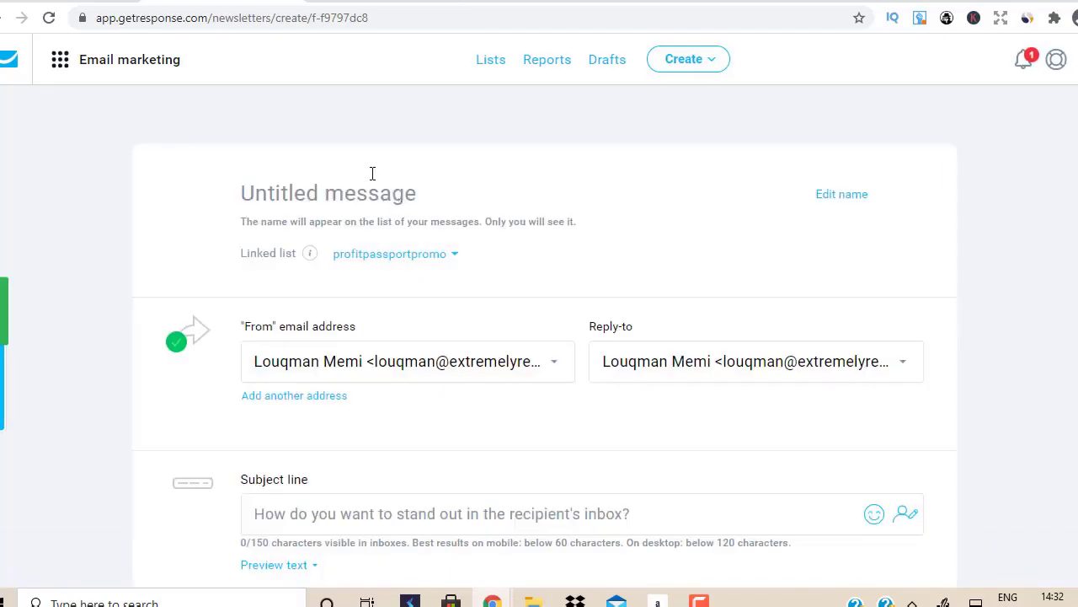
text(contenti)
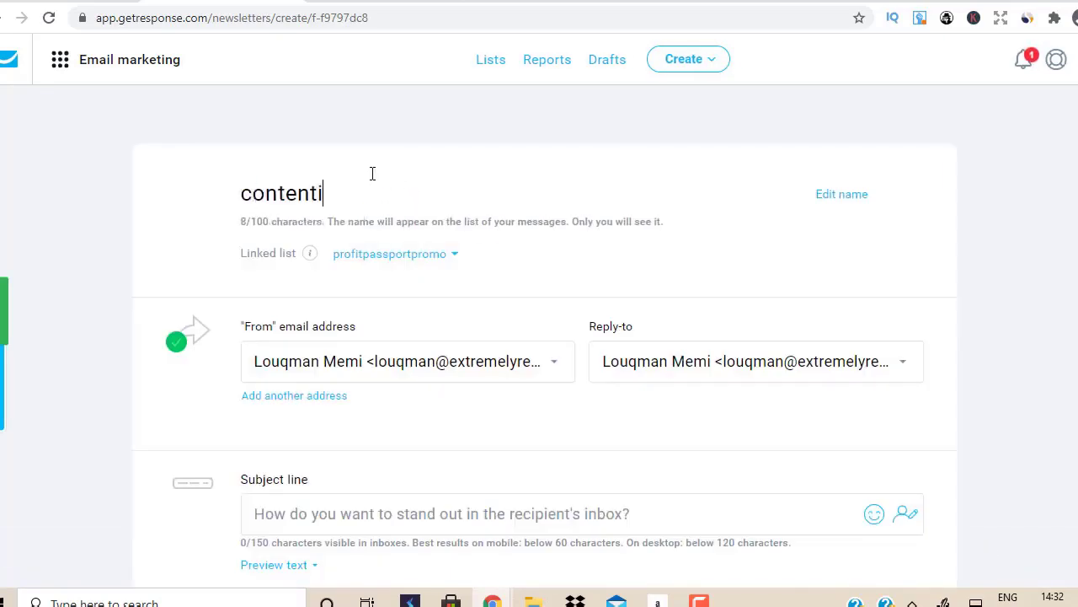
text(fy 6)
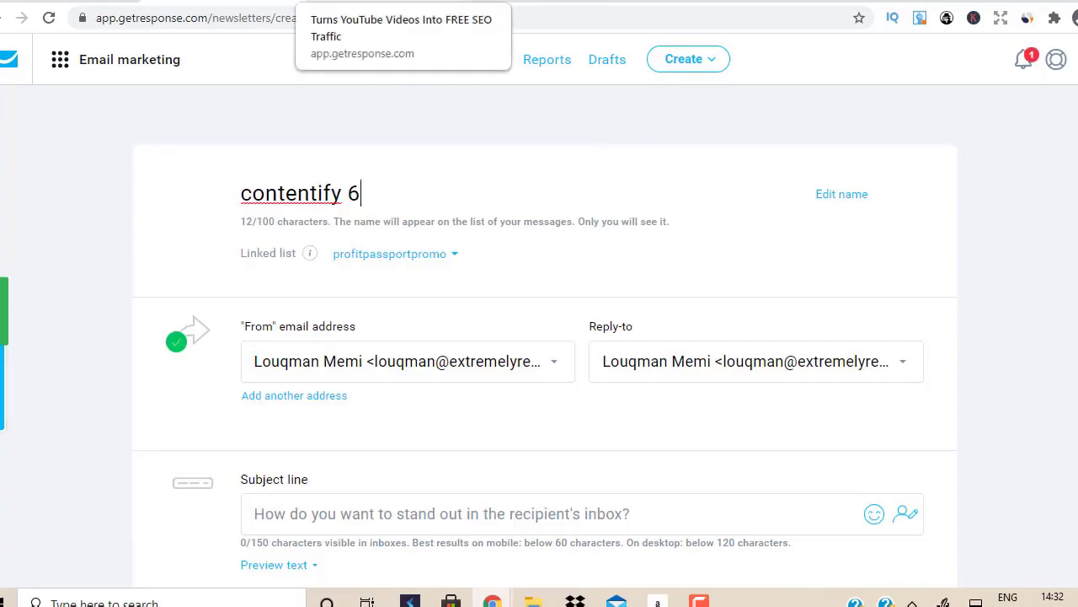
scroll(572, 295, down, 3)
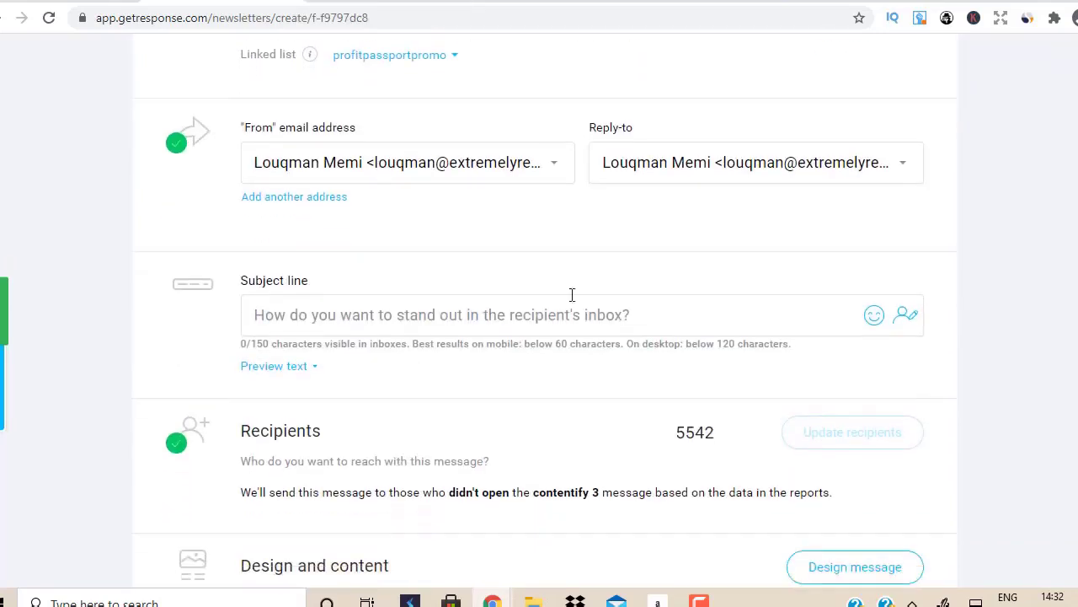
click(593, 320)
text(FREE)
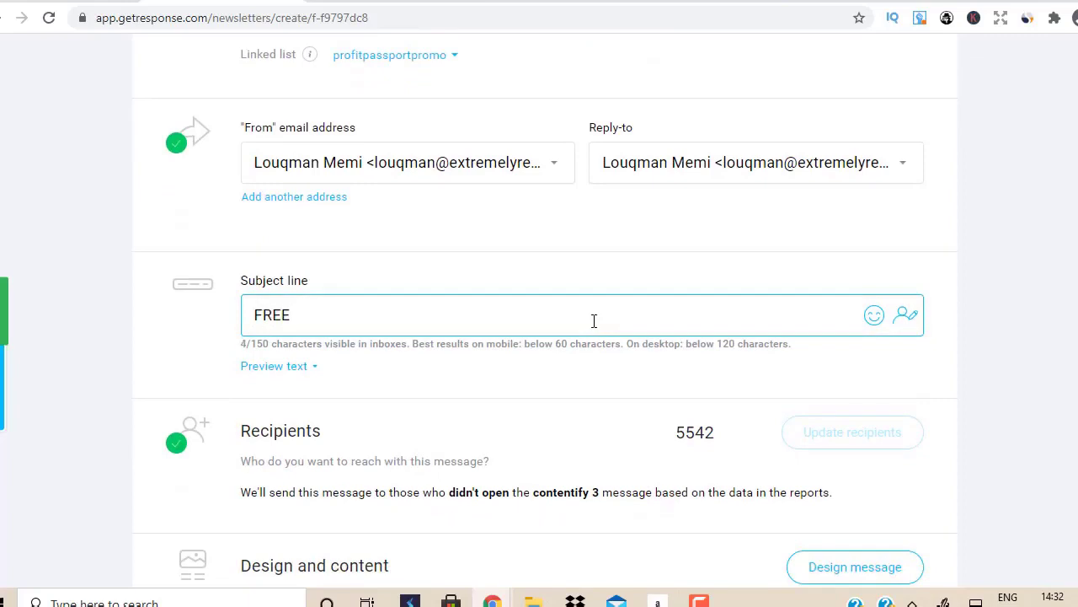
text( Googl)
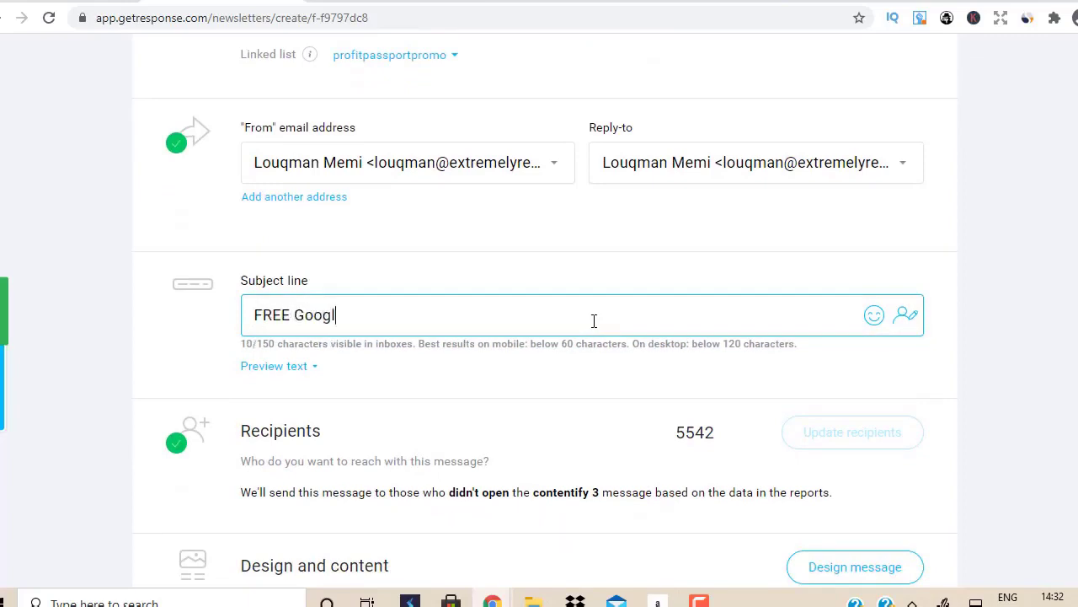
text(e YouTube)
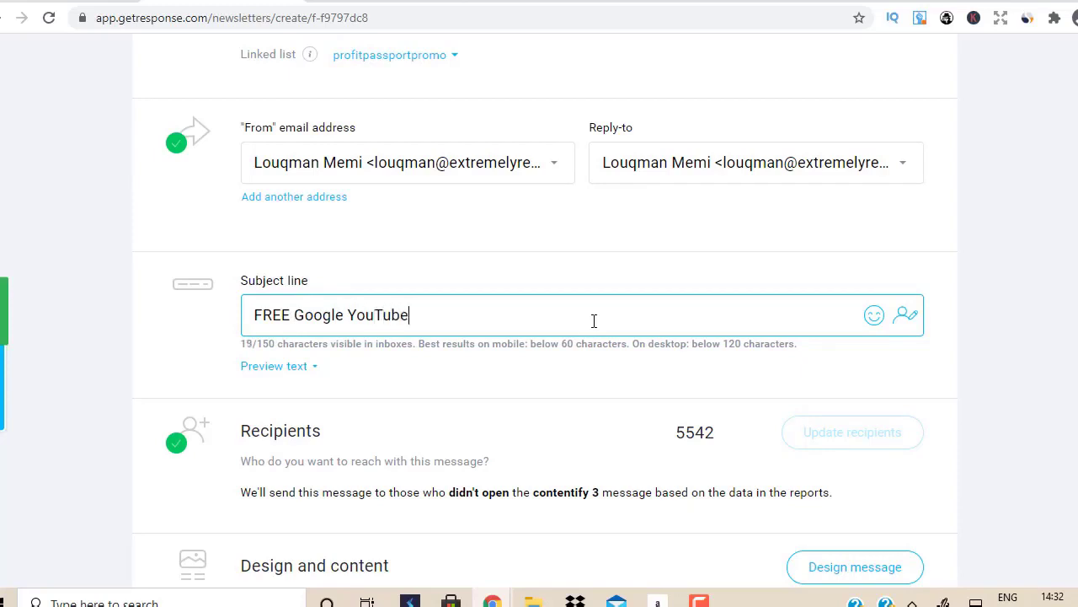
text( Traffic With a Pu)
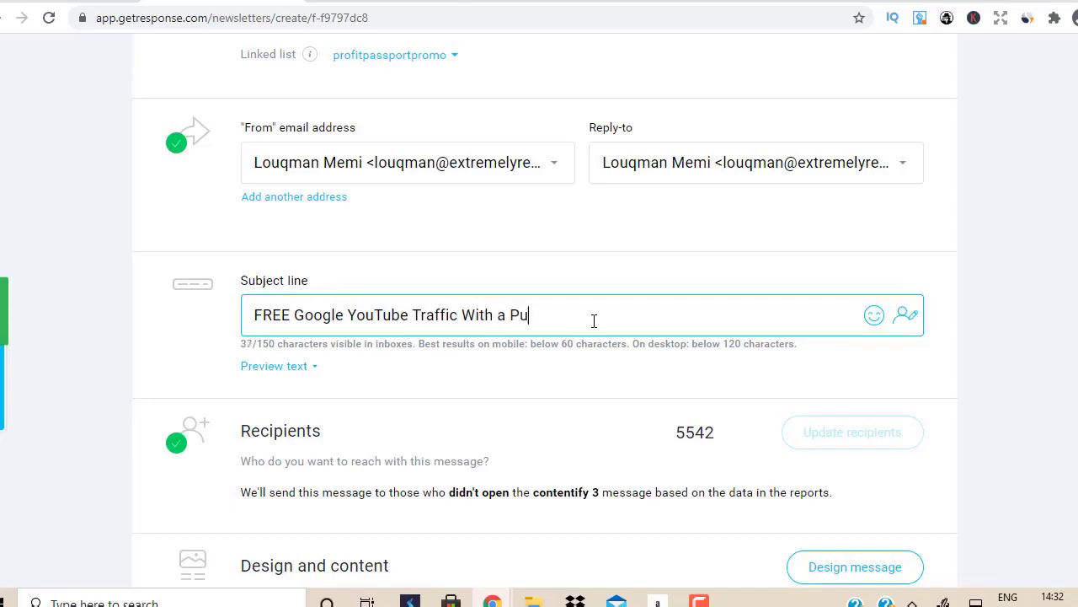
text(sh Button)
scroll(594, 321, down, 3)
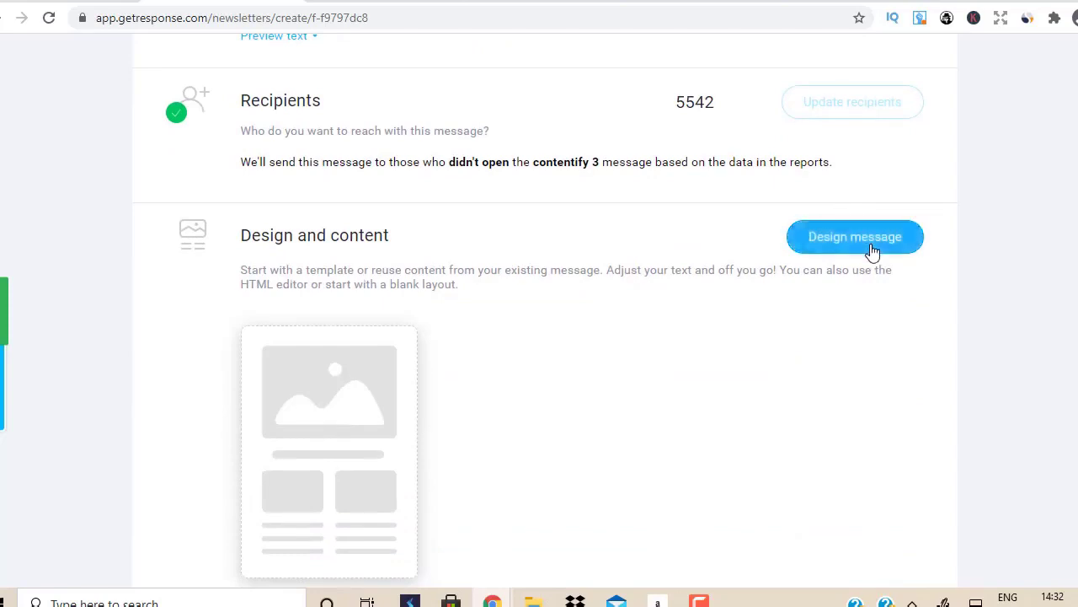
Step: Start from the Blank template with a Text block, and copy the old contentify 3 email text
click(873, 251)
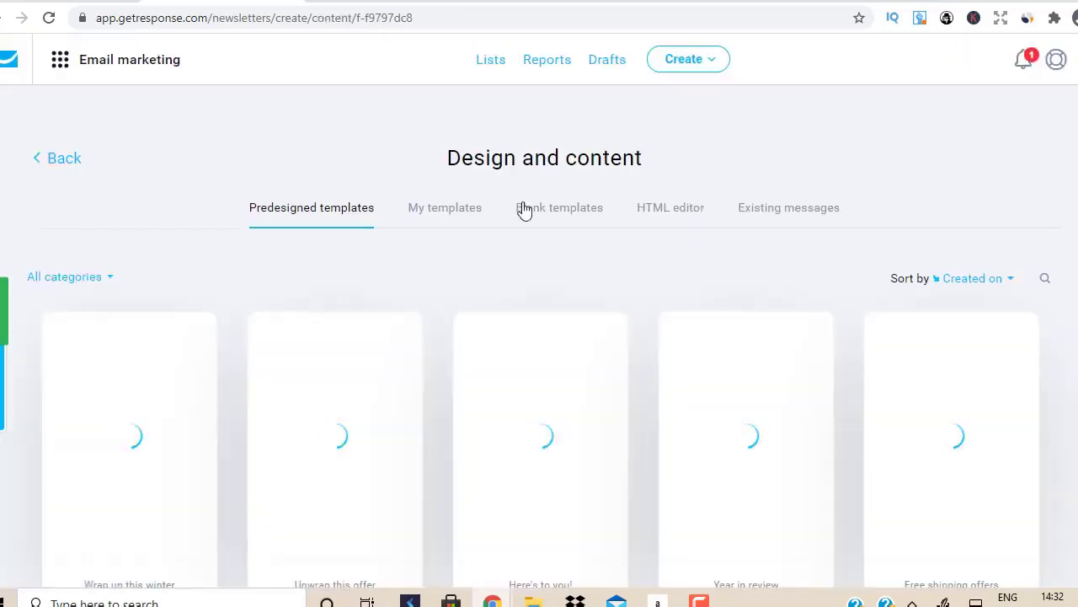
click(524, 210)
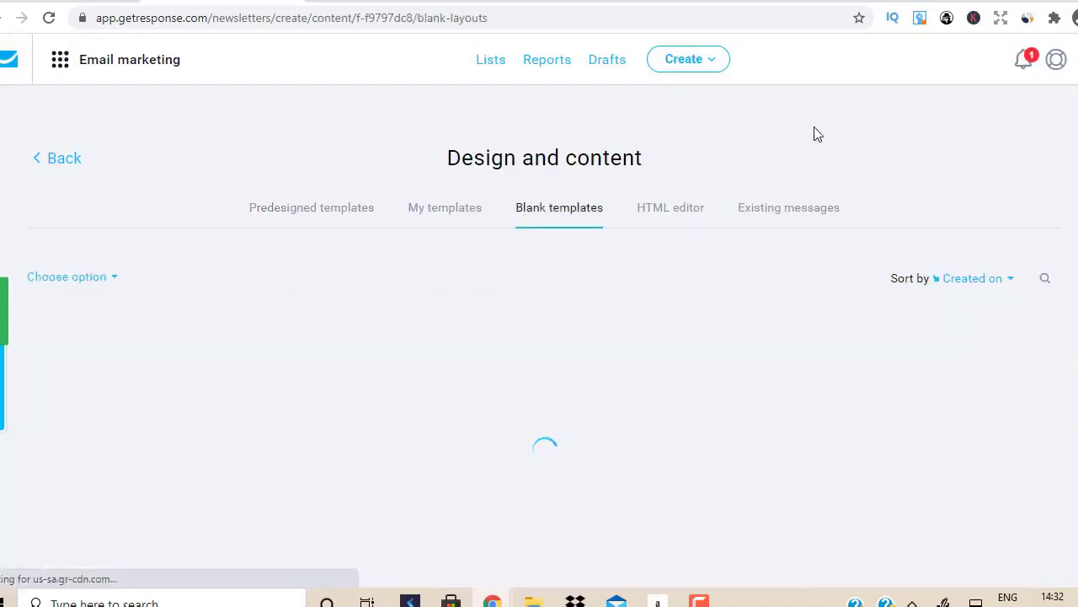
mouse_move(702, 500)
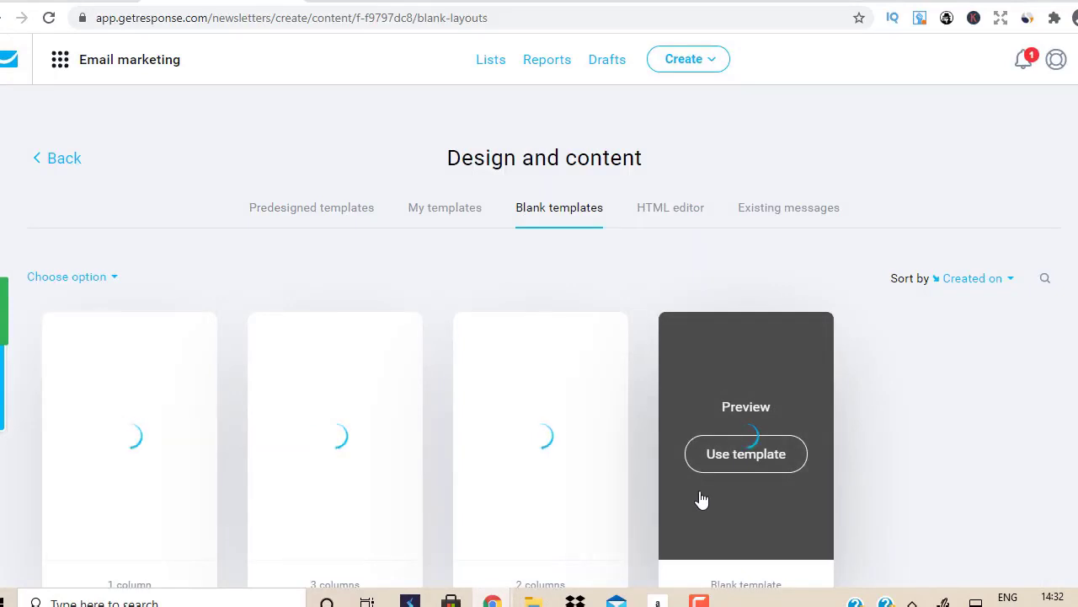
click(749, 465)
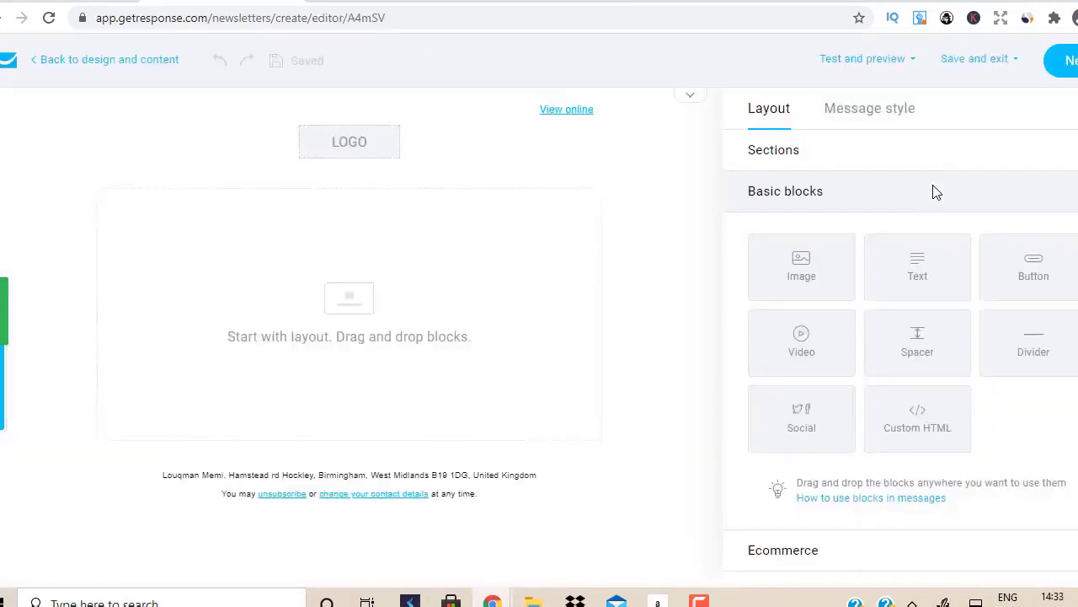
drag(915, 274, 195, 238)
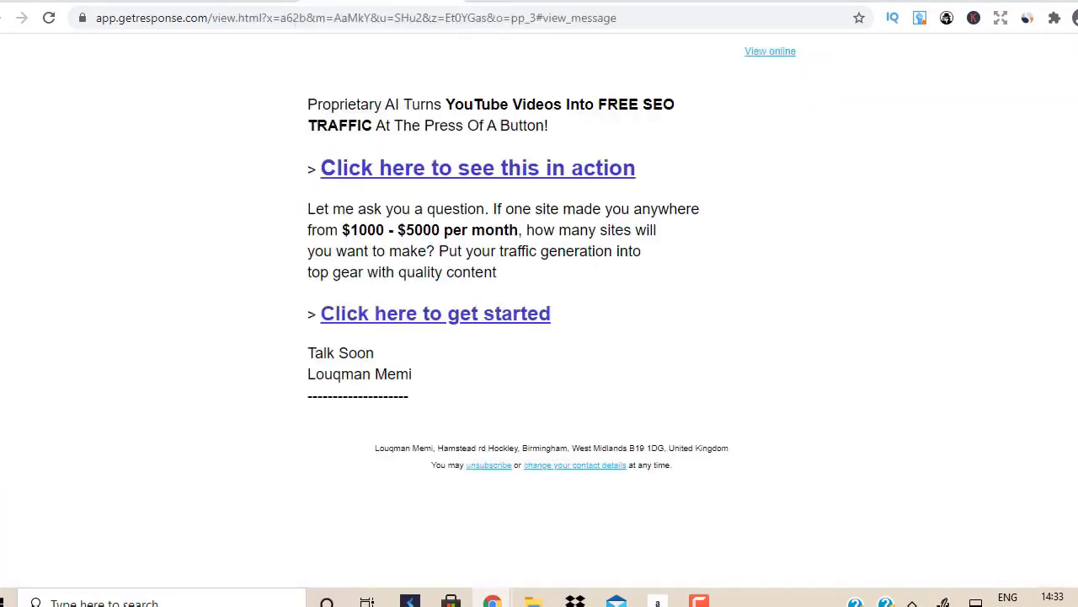
drag(419, 406, 332, 108)
key(ctrl+c)
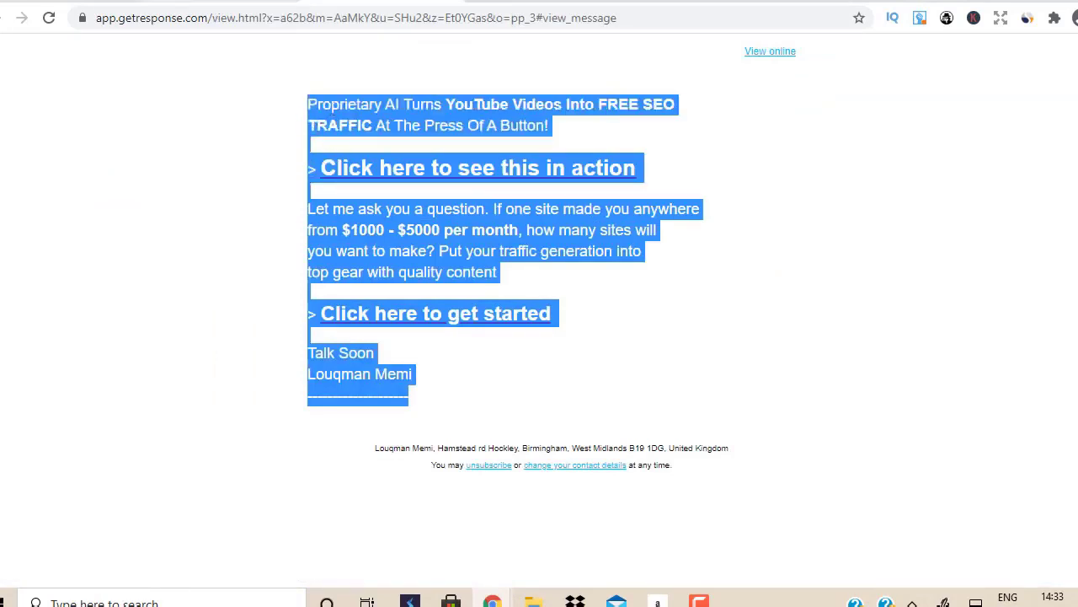
key(ctrl+shift+Tab)
Step: Paste the copied email into the Text block as plain text
click(388, 11)
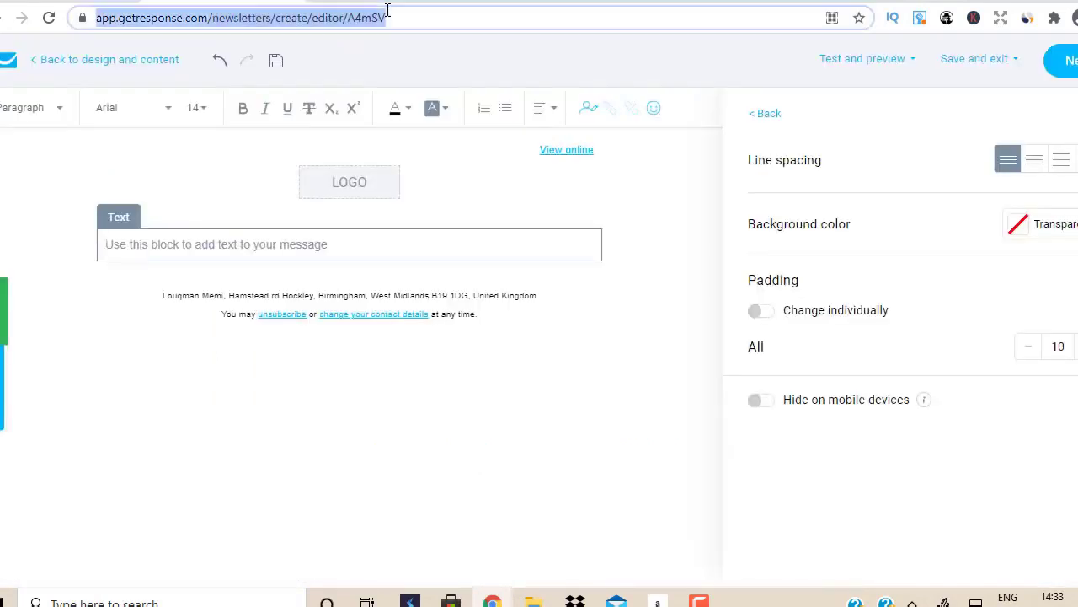
key(BackSpace)
key(ctrl+v)
triple_click(383, 18)
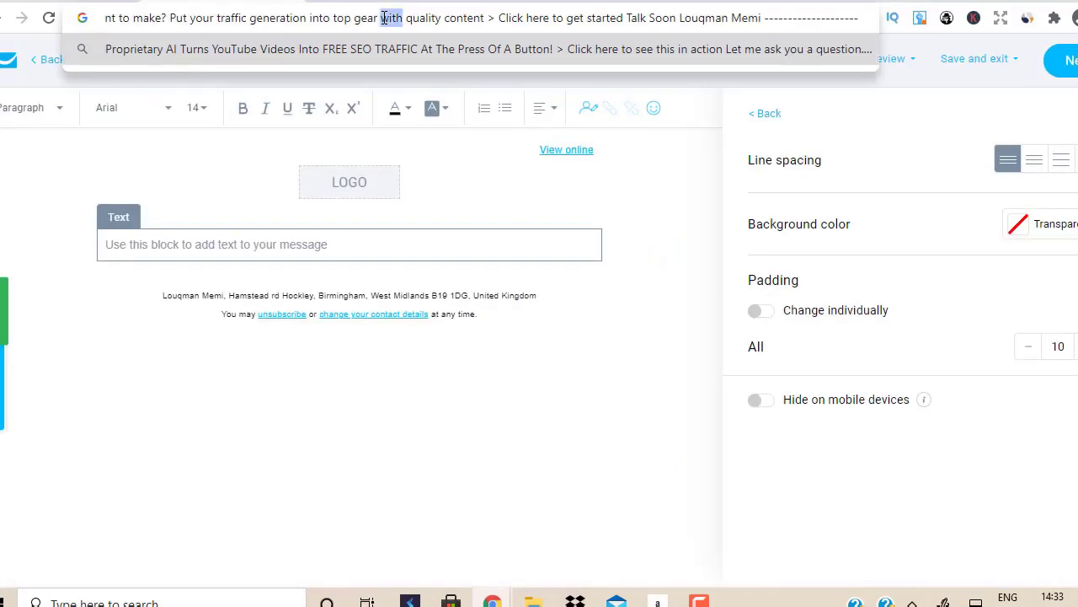
click(216, 244)
key(ctrl+v)
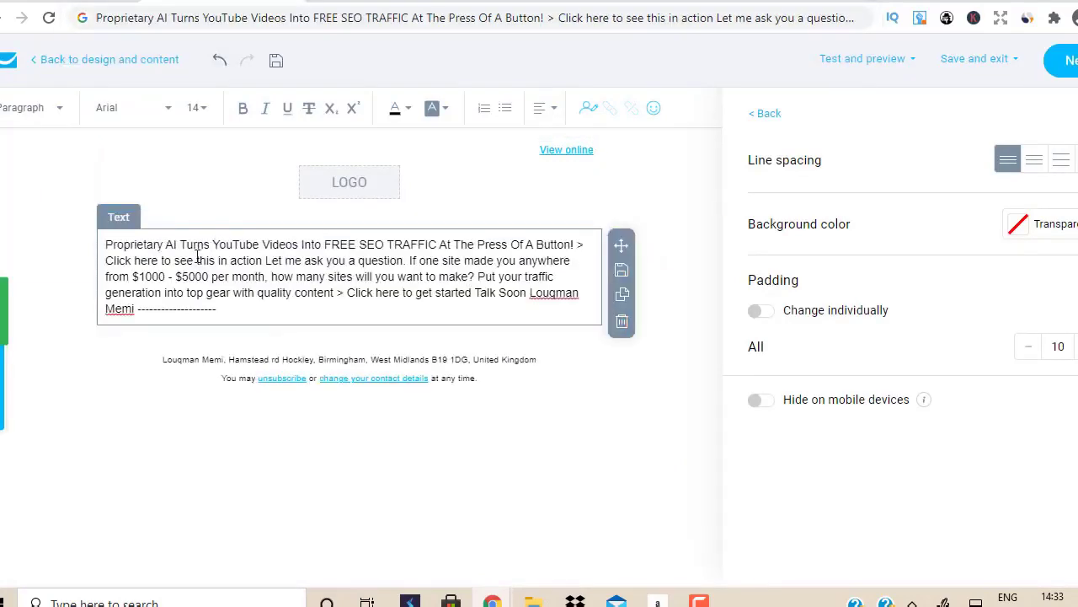
Step: Split the body into paragraphs, isolating both call-to-action lines and the $1000 - $5000 text
click(579, 244)
key(Return)
key(Return)
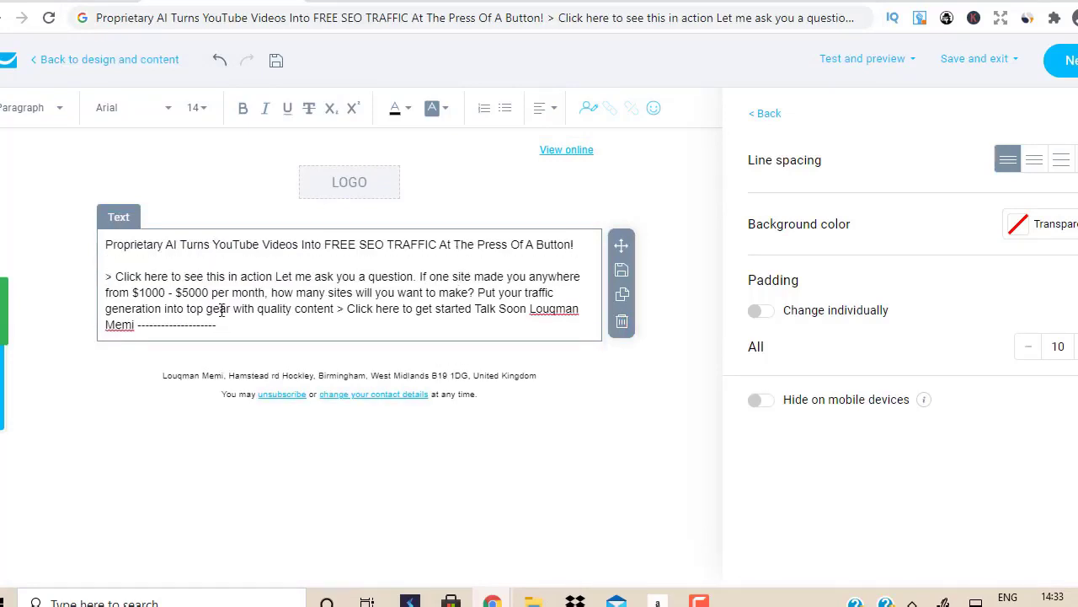
click(277, 277)
key(Return)
key(Return)
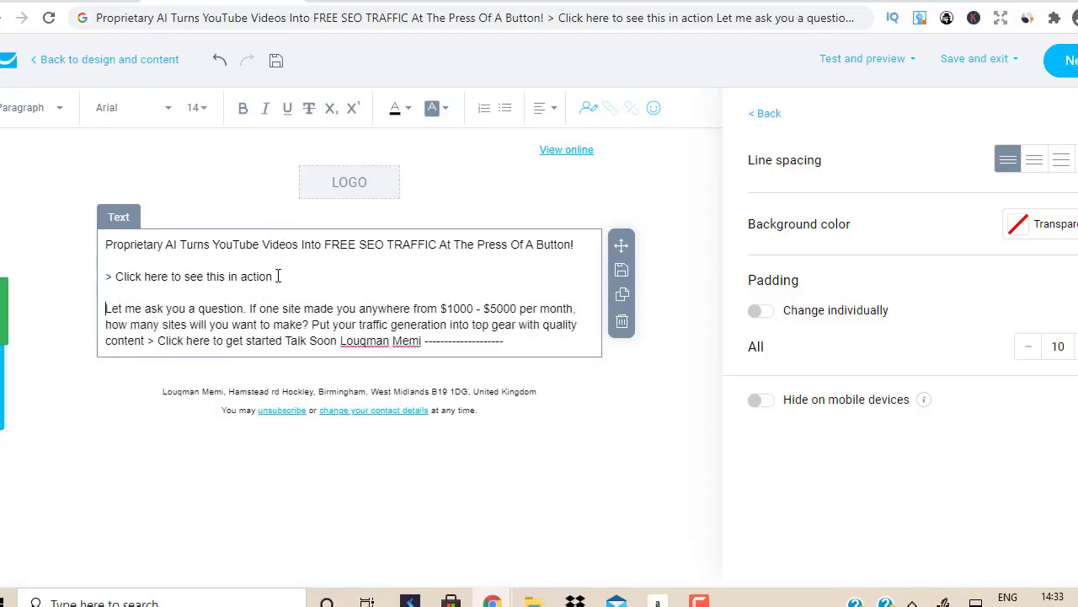
click(442, 309)
key(Return)
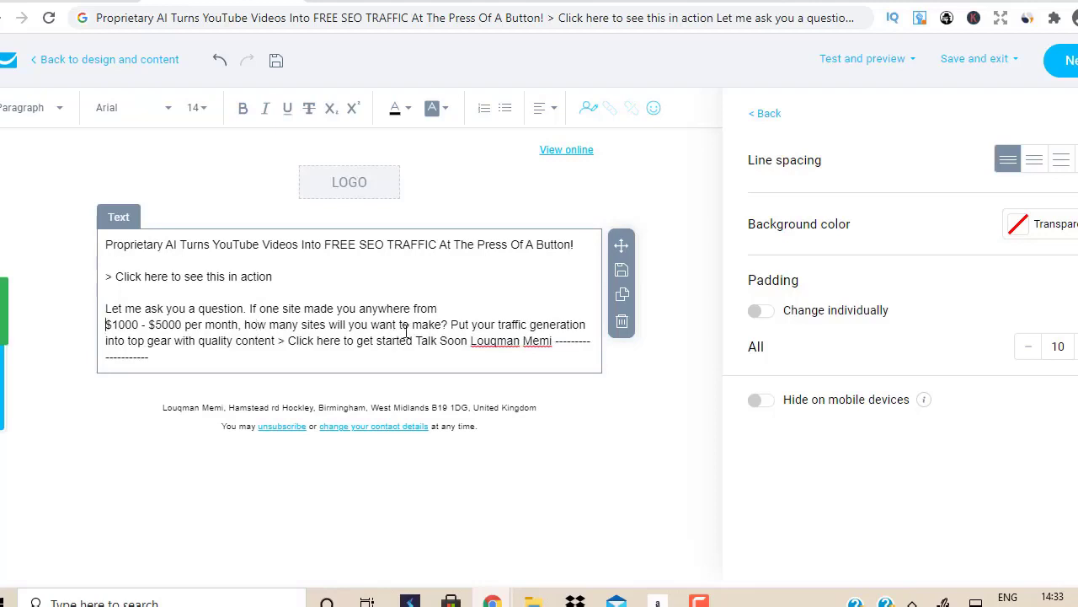
click(452, 326)
key(Return)
key(Return)
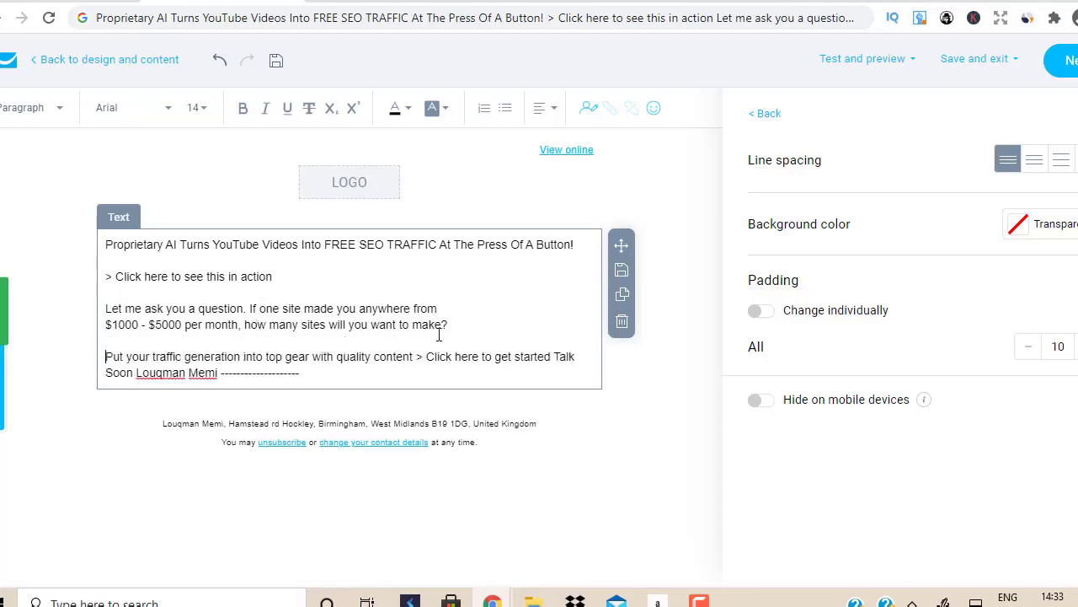
click(415, 357)
key(Return)
key(Return)
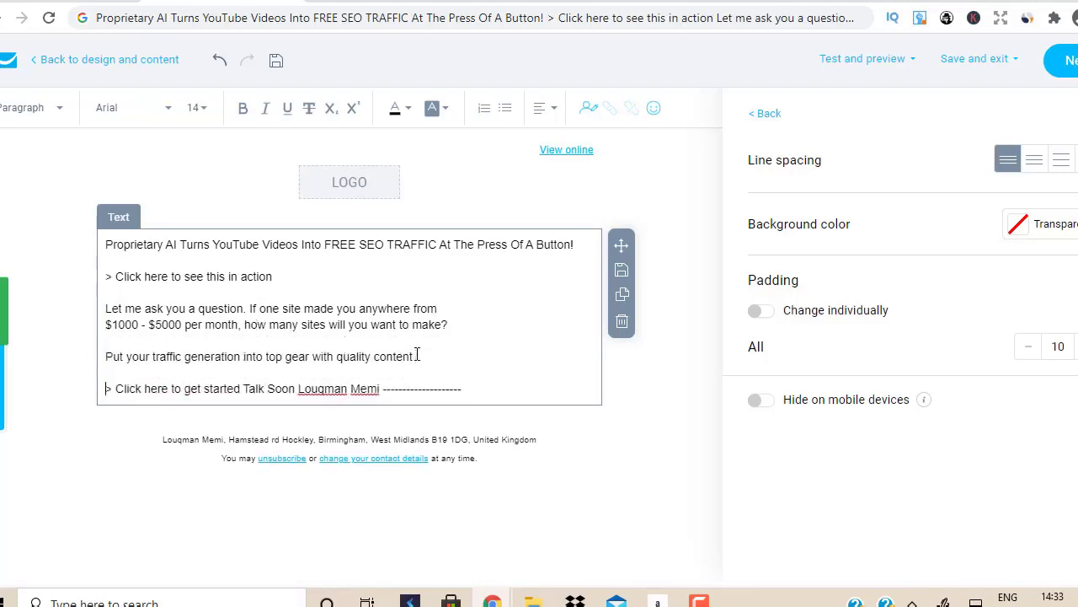
Step: Put the Talk Soon sign-off, sender's name and dashed line on separate lines
click(244, 389)
key(Return)
key(Return)
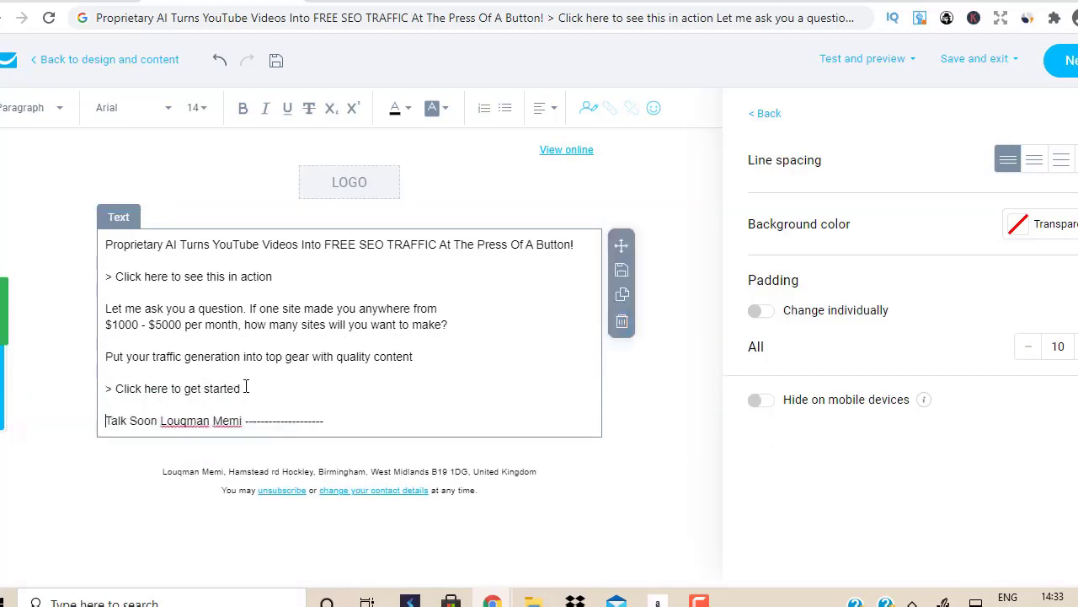
click(161, 420)
key(Return)
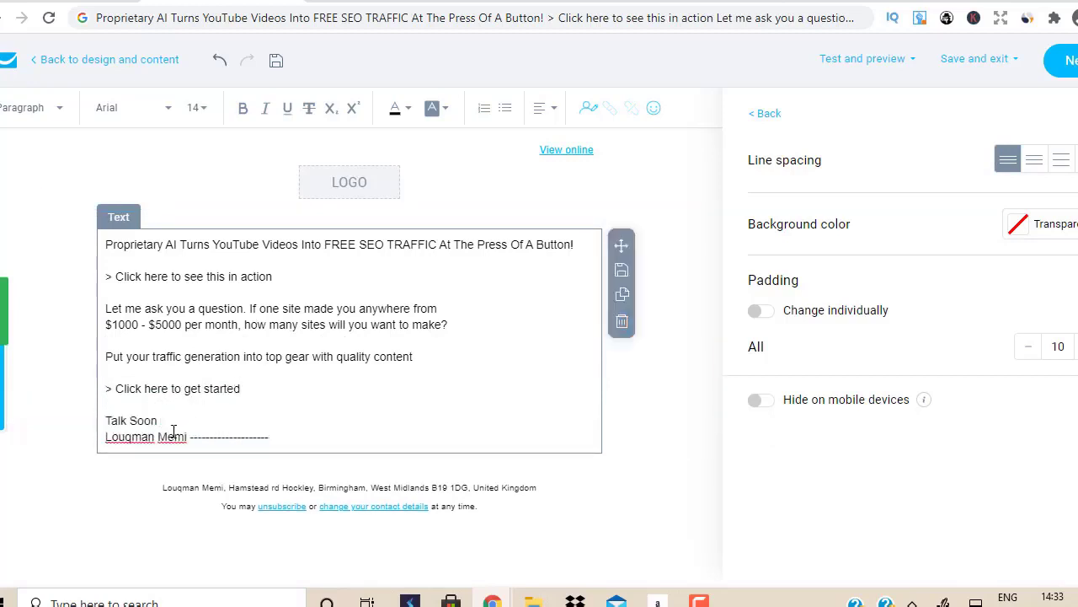
click(189, 437)
key(Return)
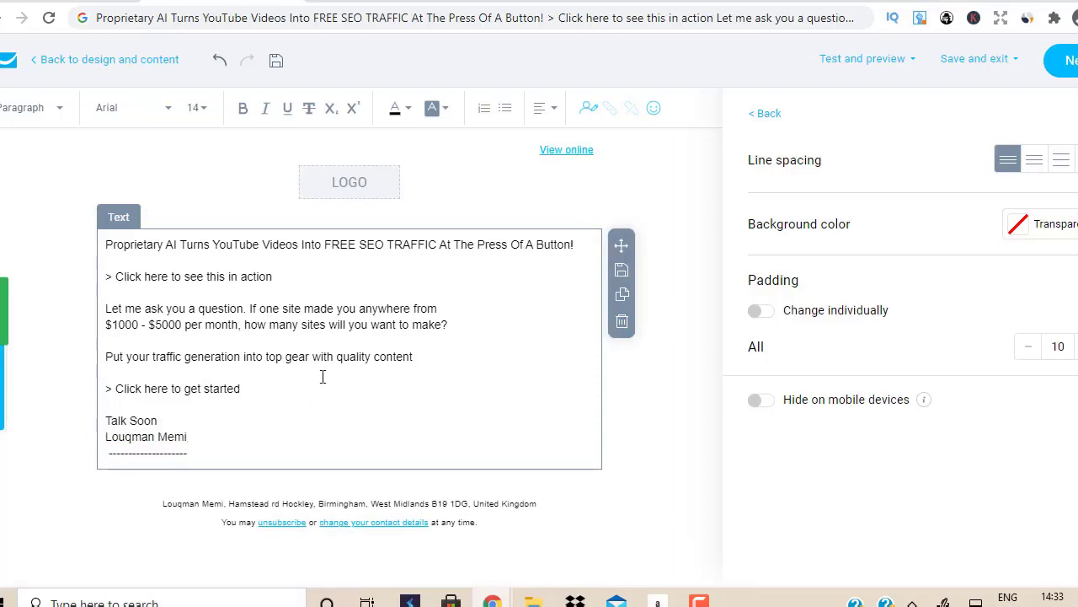
Step: Set all the email body text to font size 18
drag(221, 457, 107, 256)
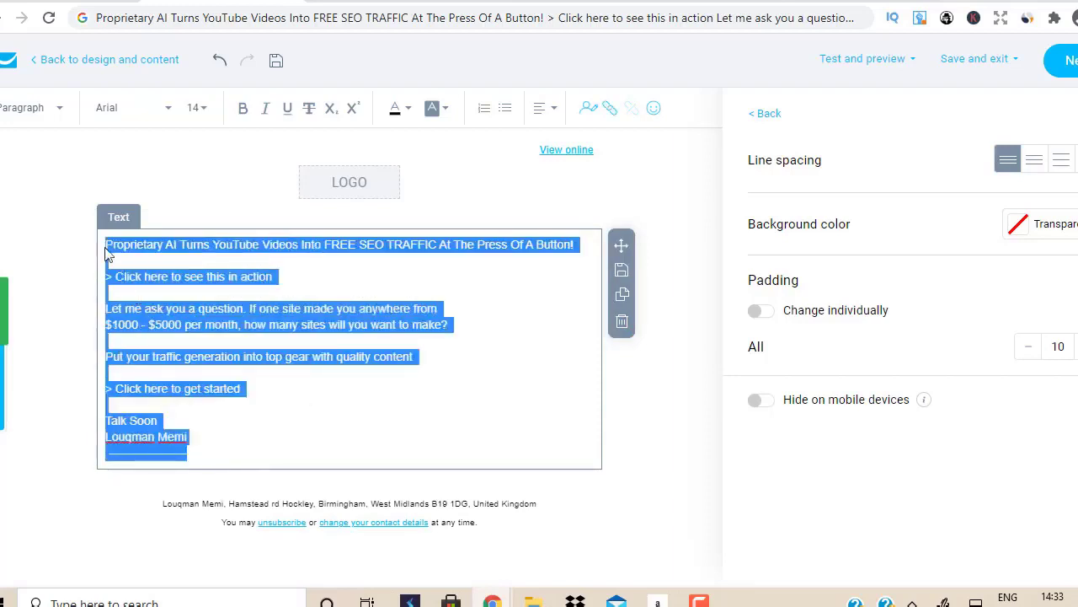
click(202, 109)
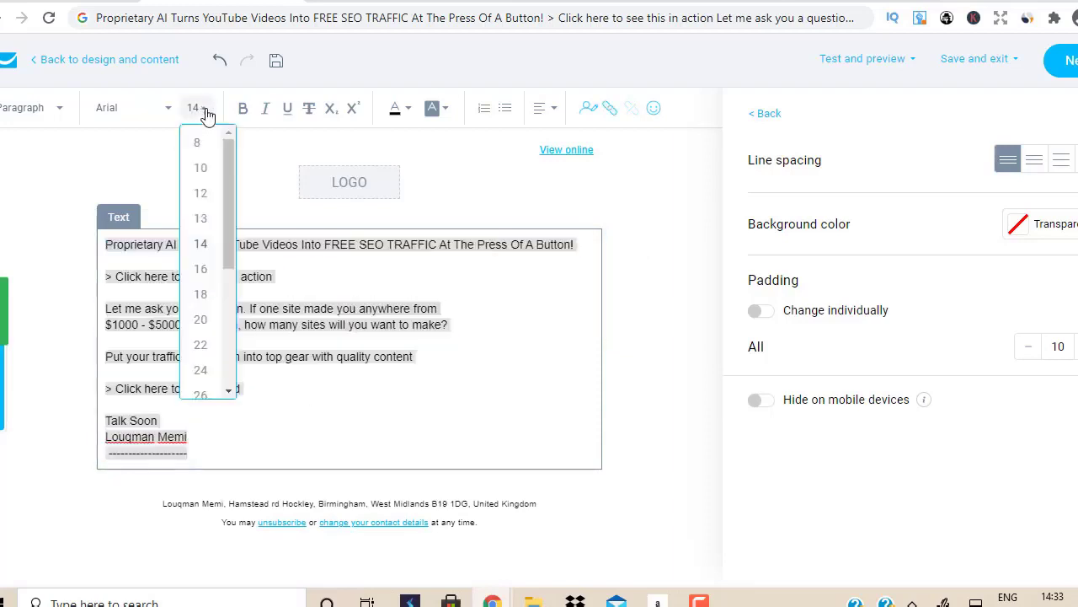
click(205, 297)
click(529, 288)
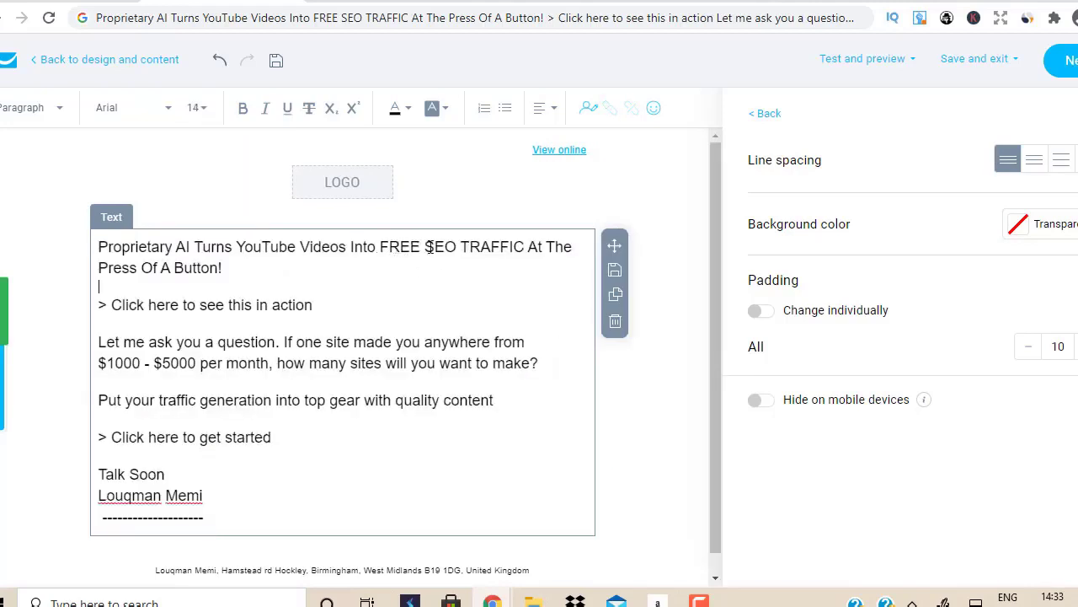
Step: Adjust line breaks: wrap the title before SEO TRAFFIC, break before 'anywhere' and 'many sites'
click(426, 246)
key(shift+Return)
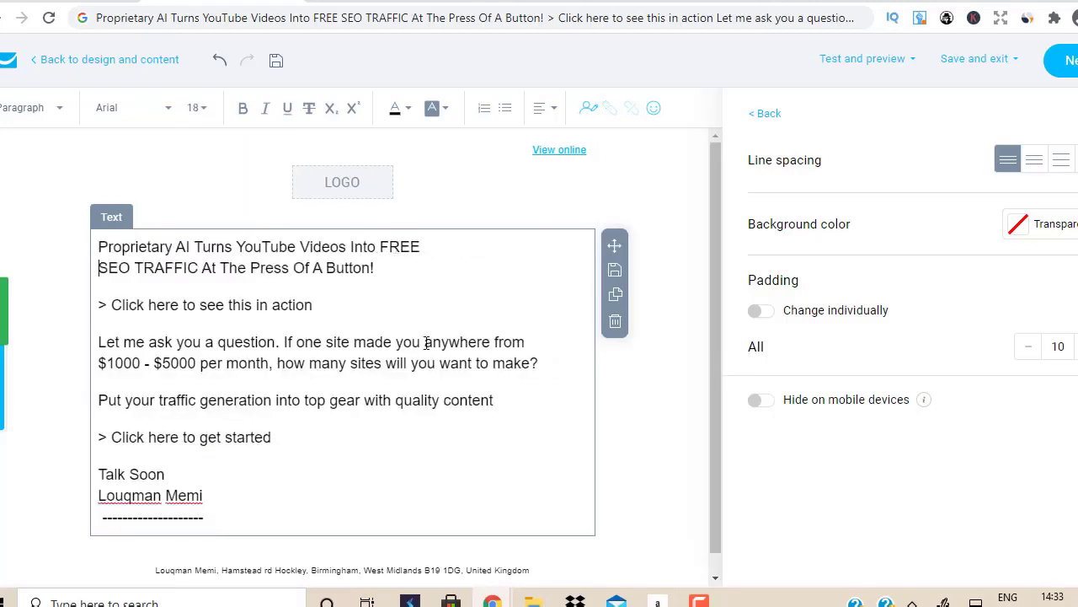
click(425, 342)
key(shift+Return)
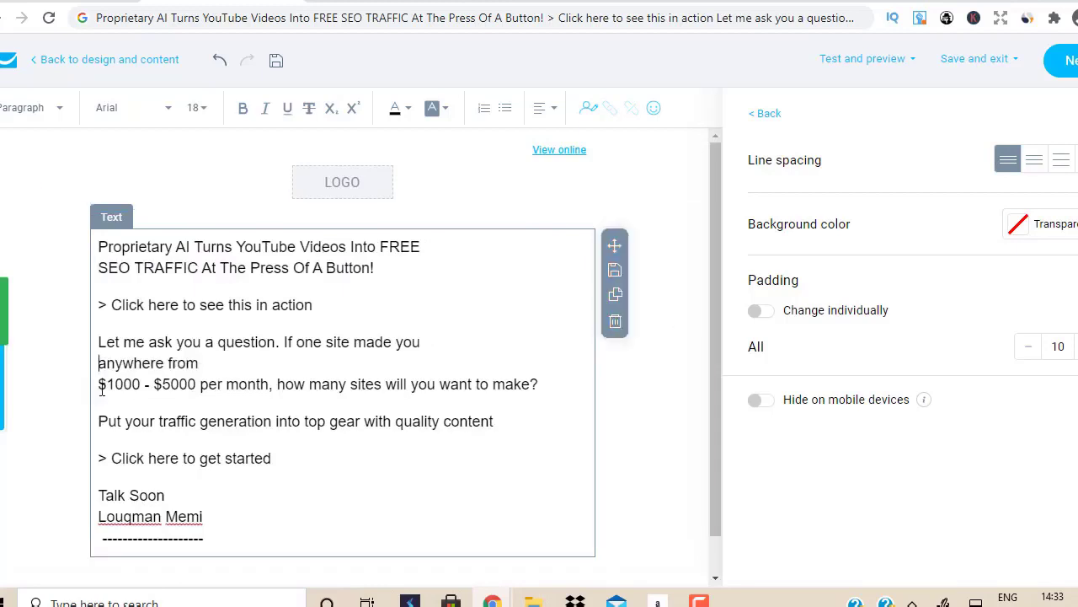
click(101, 384)
key(BackSpace)
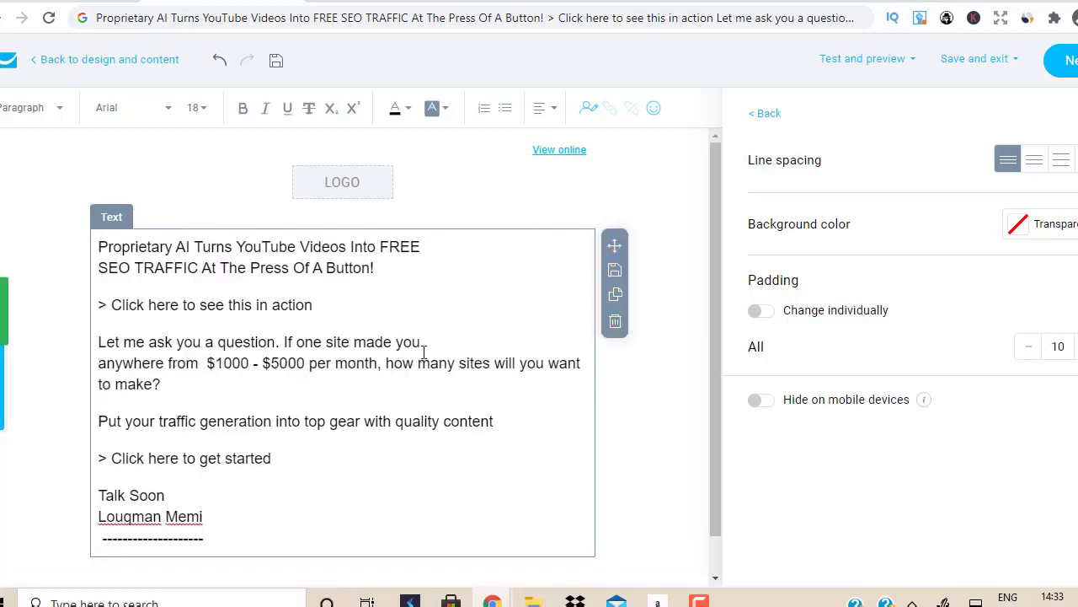
click(418, 363)
key(shift+Return)
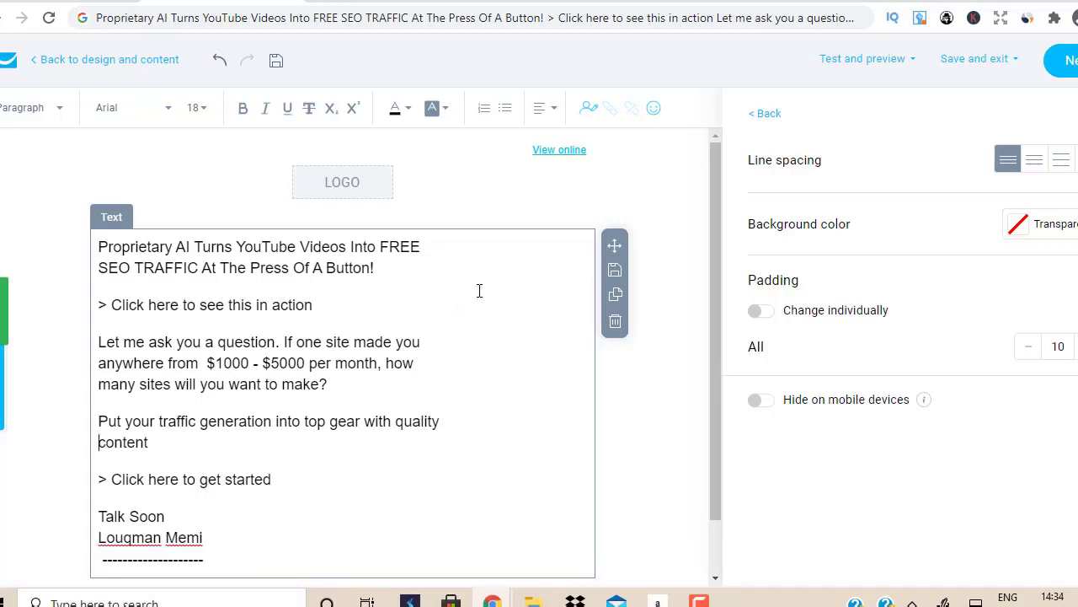
Step: Copy the first call-to-action's link address from the online email view
key(alt+Tab)
click(927, 305)
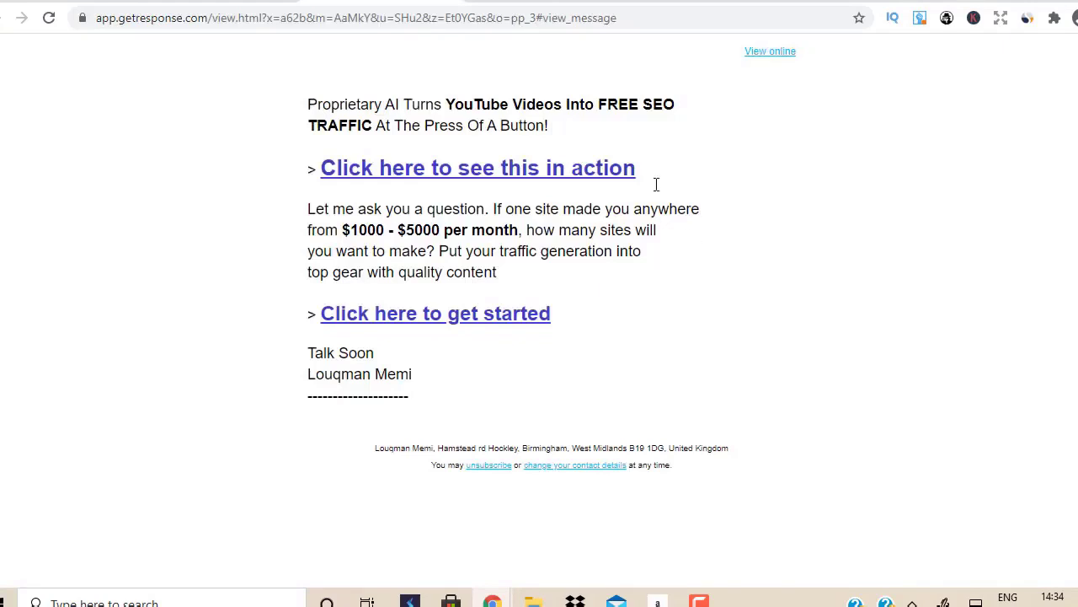
right_click(605, 169)
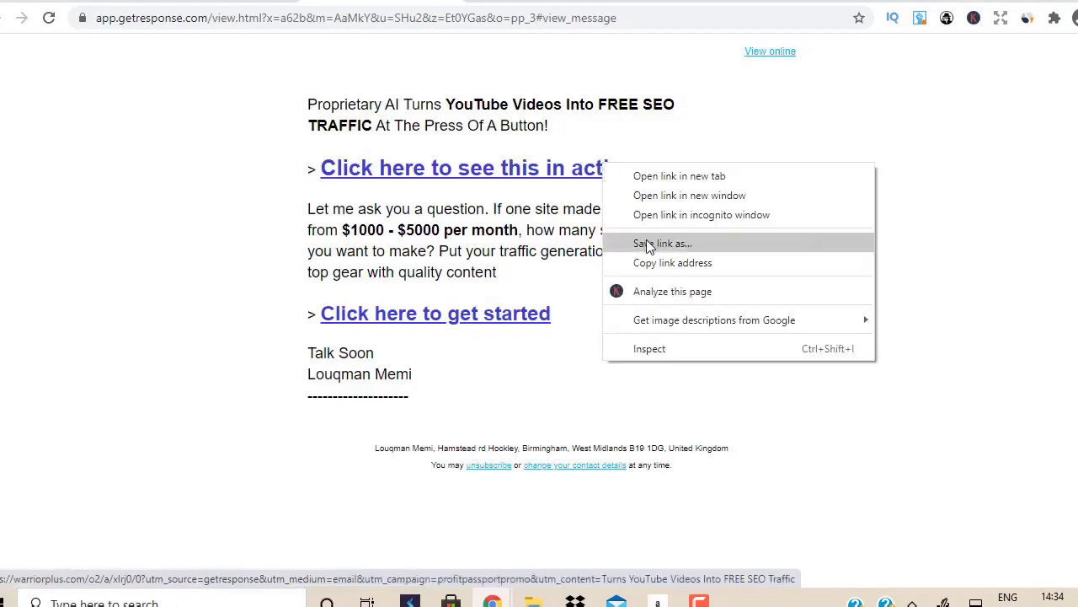
click(633, 260)
click(343, 18)
key(BackSpace)
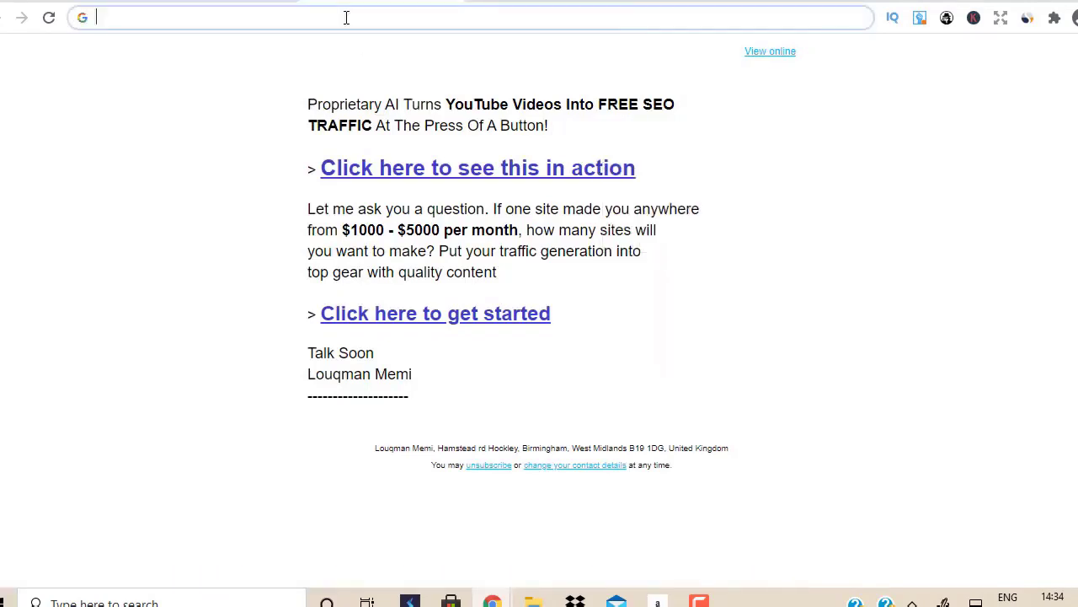
text(https://warriorplus.com/o2/a/xlrj0/0?utm_source=getresponse&utm_medium=email&utm_campaign=profitpassportpromo&utm_content=Turns%20YouTube%20Videos%20Into%20FREE%20SEO%20Traffic)
drag(187, 18, 858, 47)
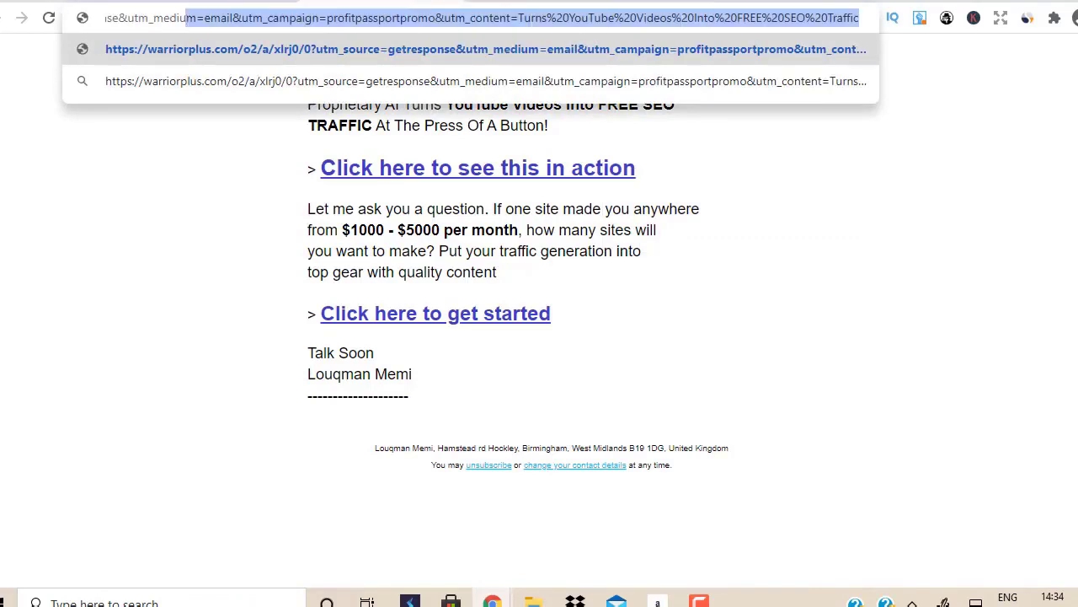
key(BackSpace)
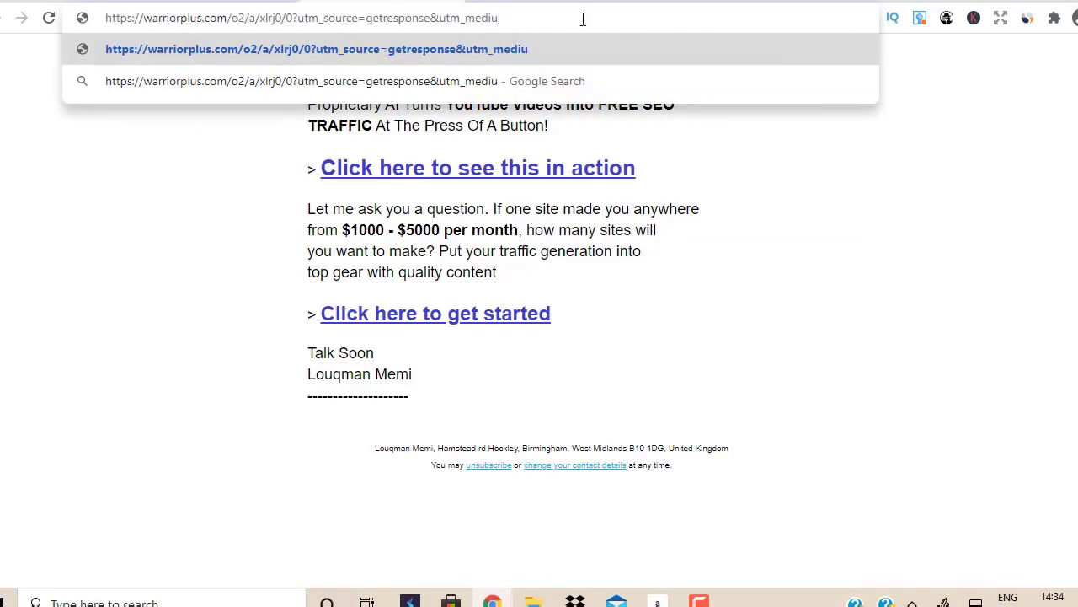
drag(582, 19, 300, 35)
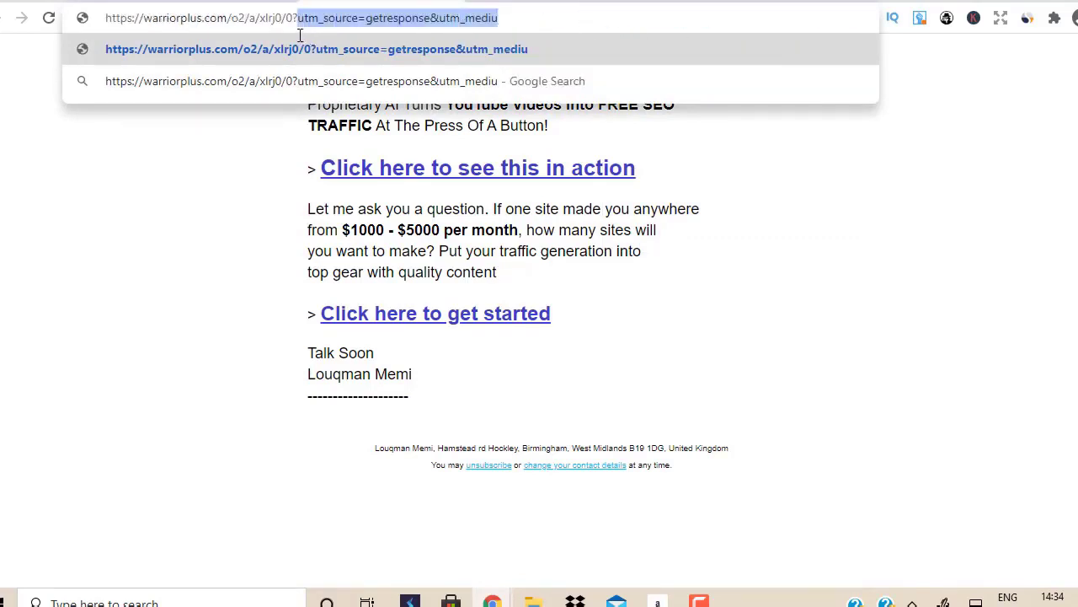
key(BackSpace)
key(BackSpace)
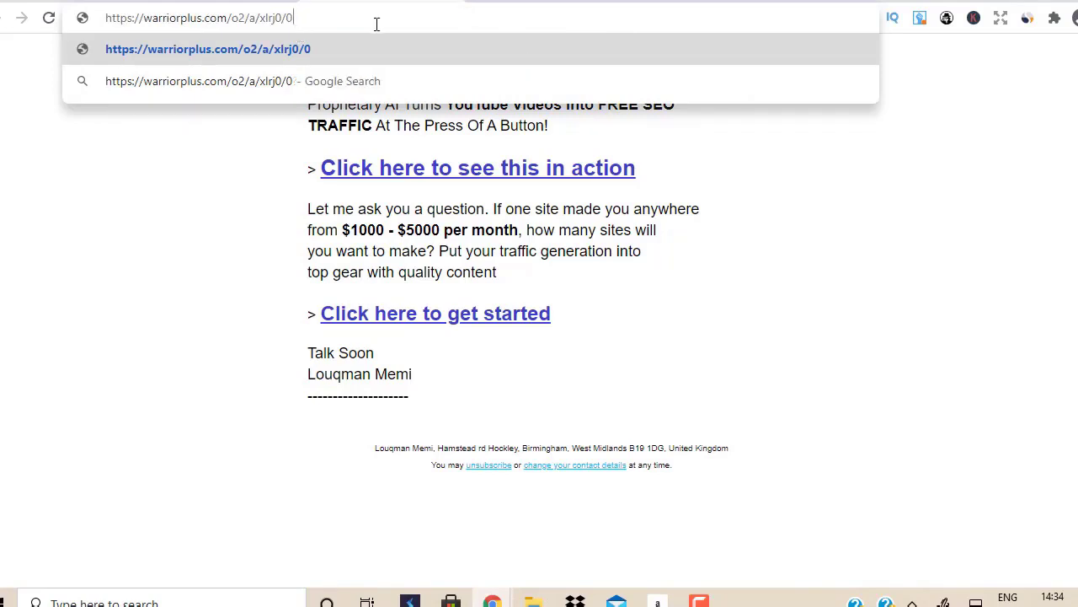
drag(377, 24, 103, 25)
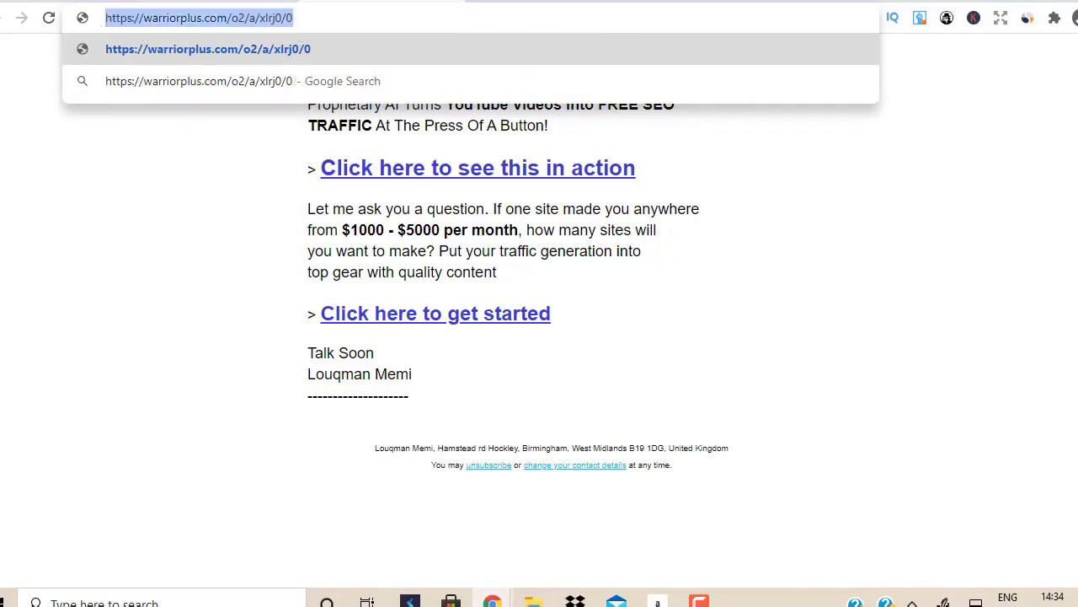
key(alt+Tab)
drag(320, 305, 156, 305)
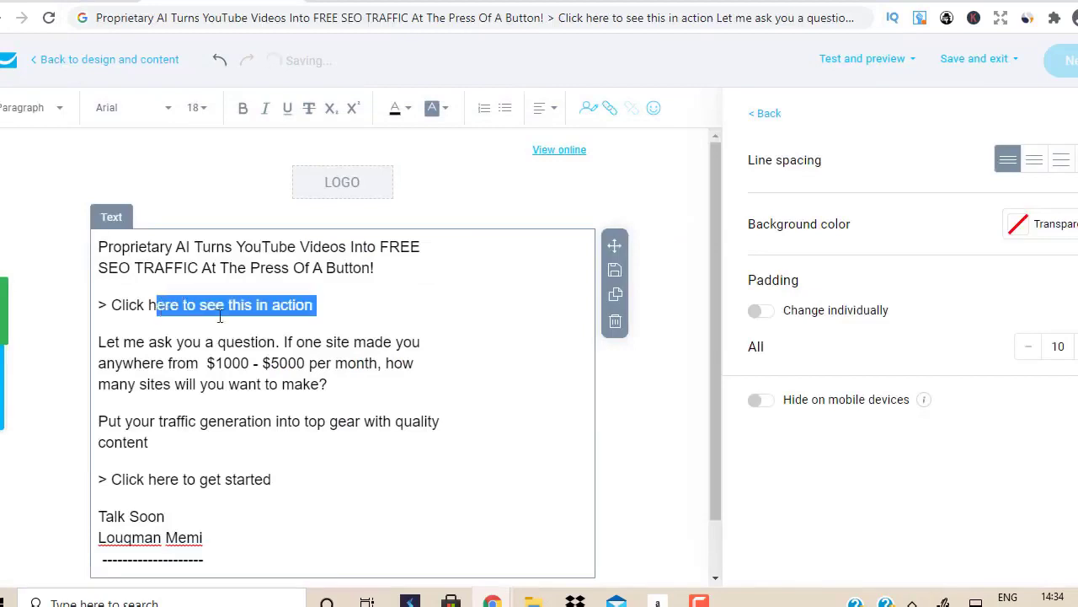
click(342, 329)
drag(314, 305, 111, 305)
click(612, 110)
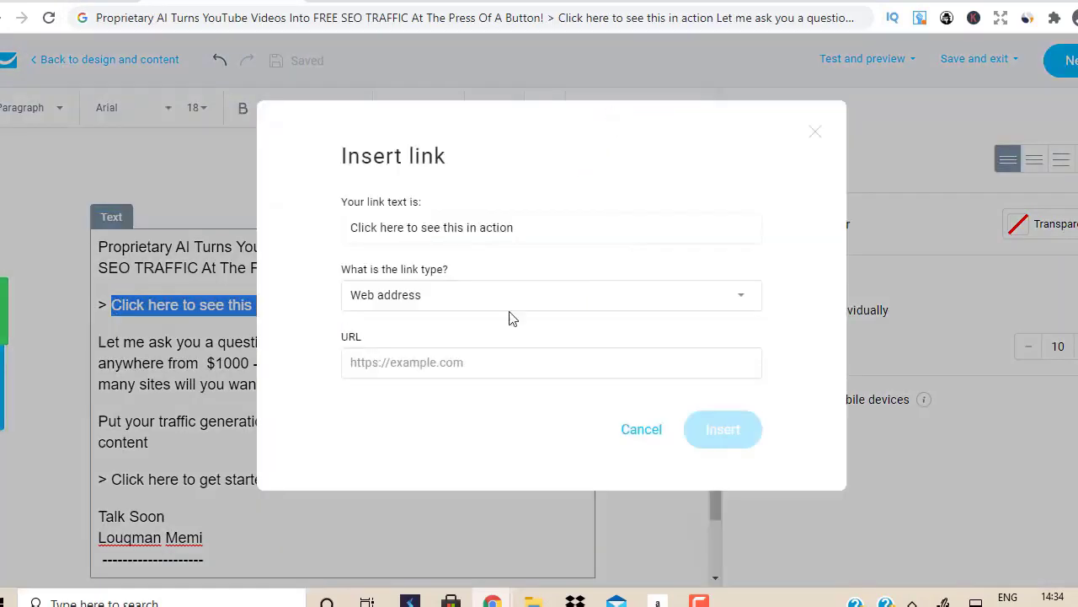
click(503, 366)
key(ctrl+v)
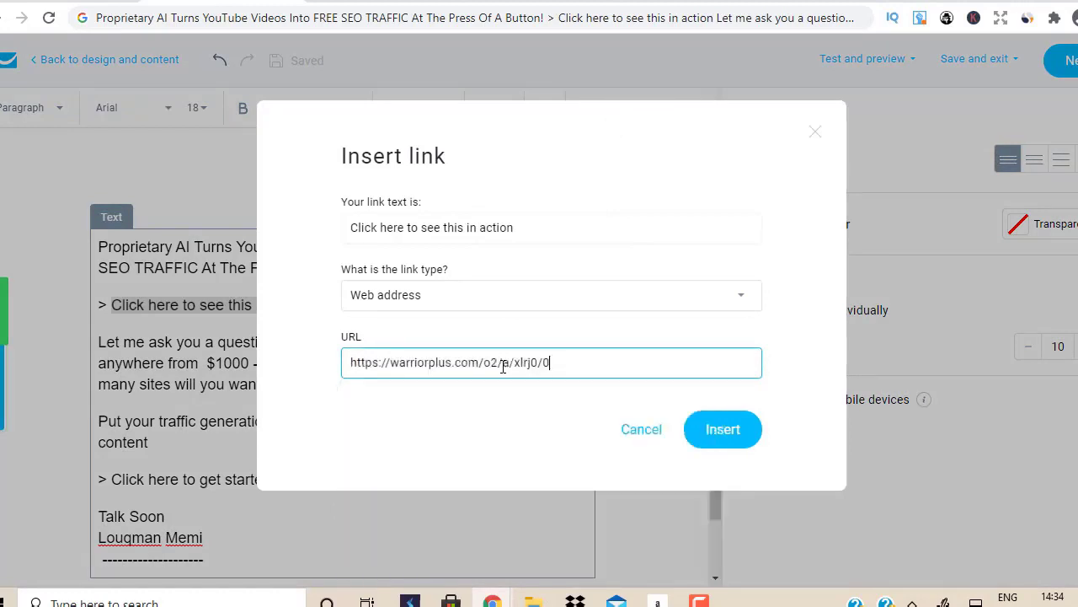
click(733, 438)
Step: Make the first call-to-action bold, size 28 and dark blue
click(242, 108)
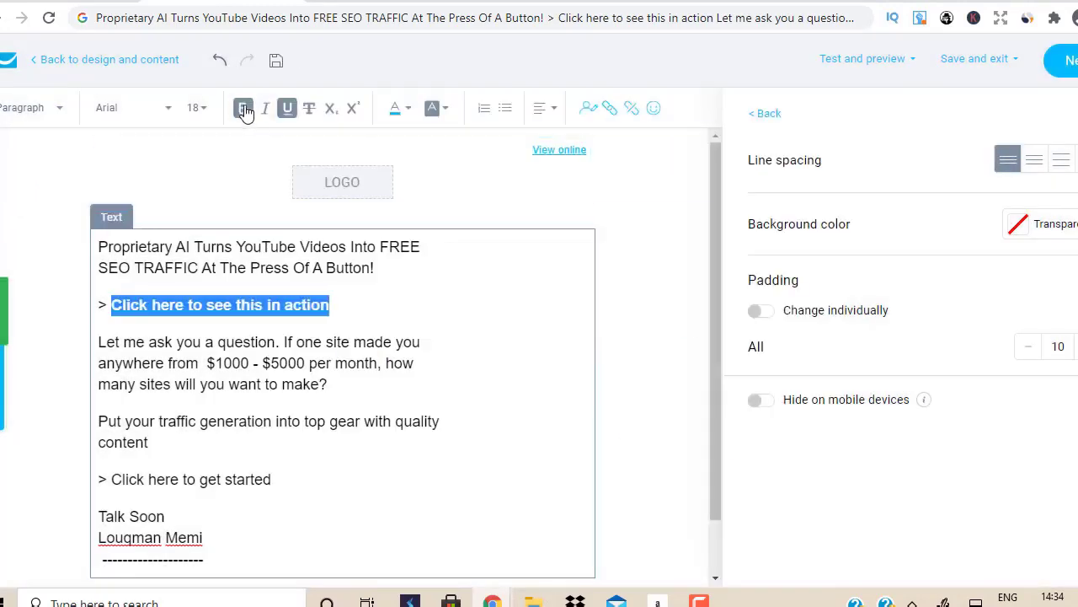
click(202, 109)
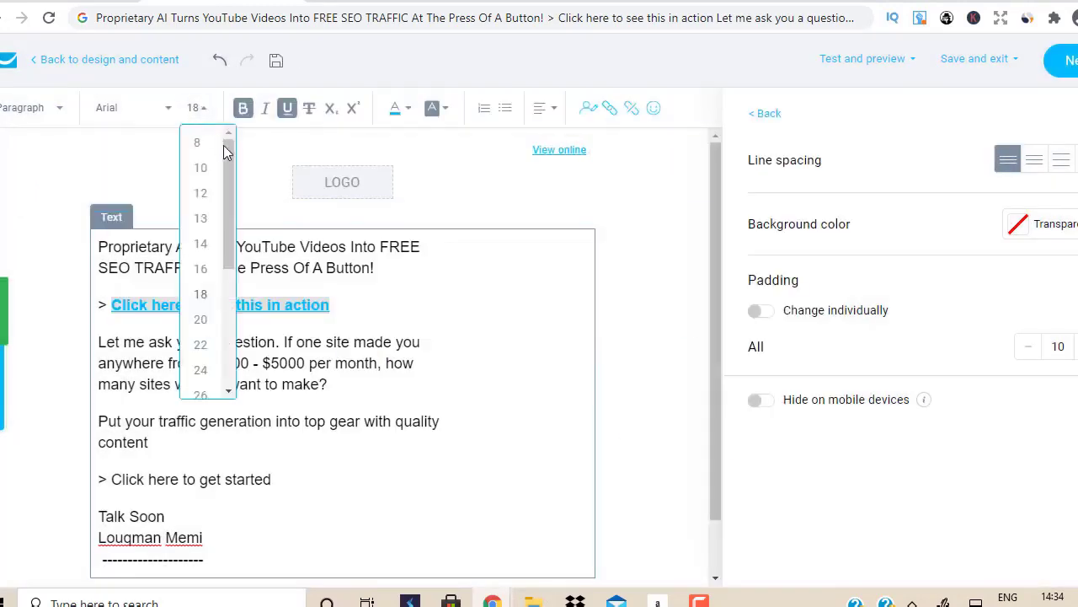
scroll(227, 168, down, 1)
drag(230, 182, 233, 216)
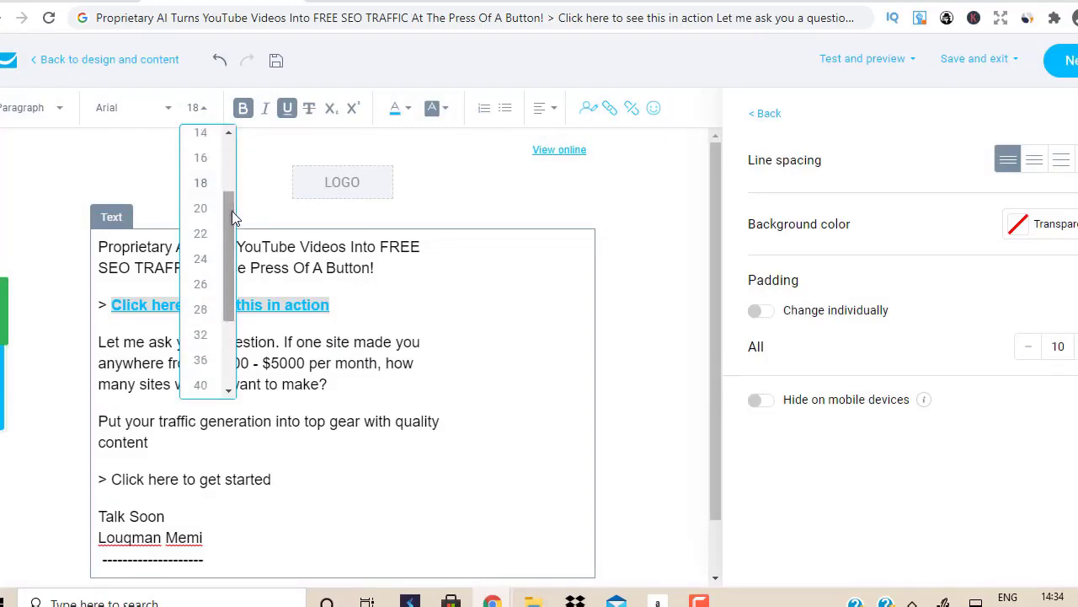
click(197, 310)
click(408, 108)
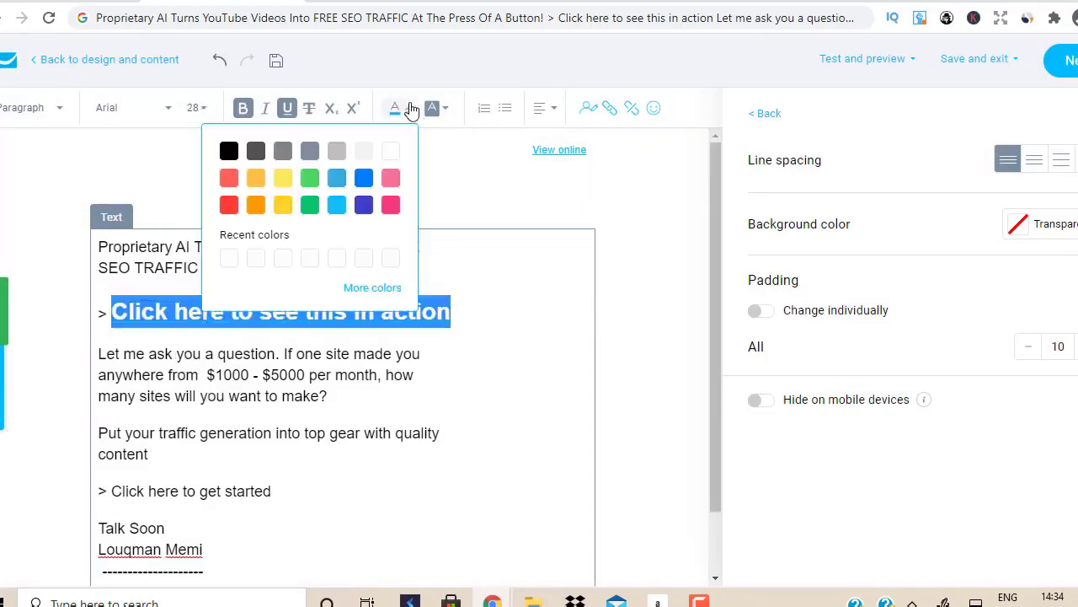
click(363, 210)
click(450, 396)
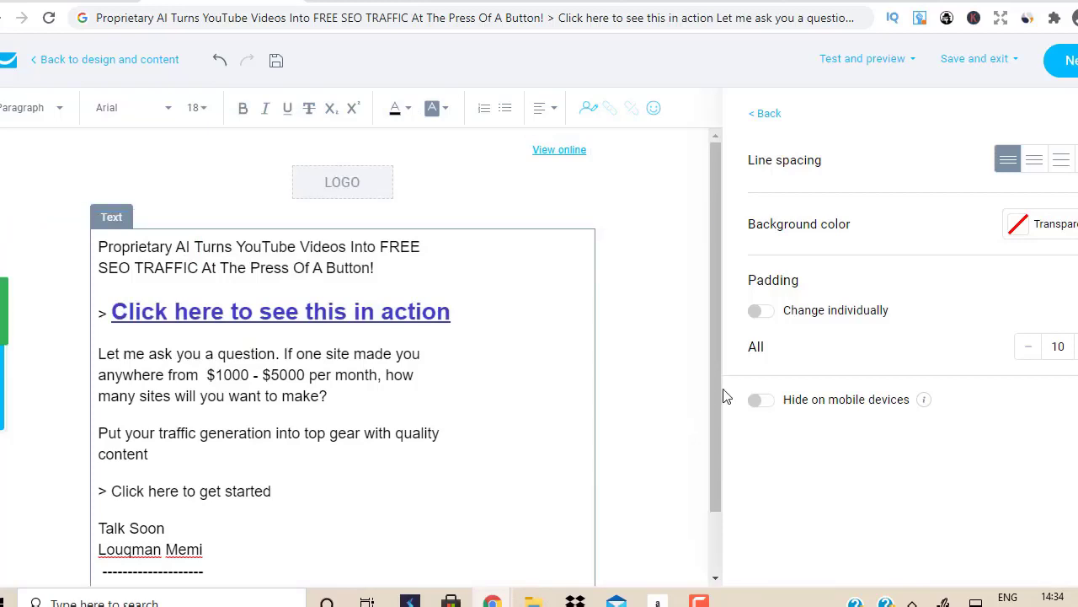
scroll(718, 396, down, 1)
click(304, 416)
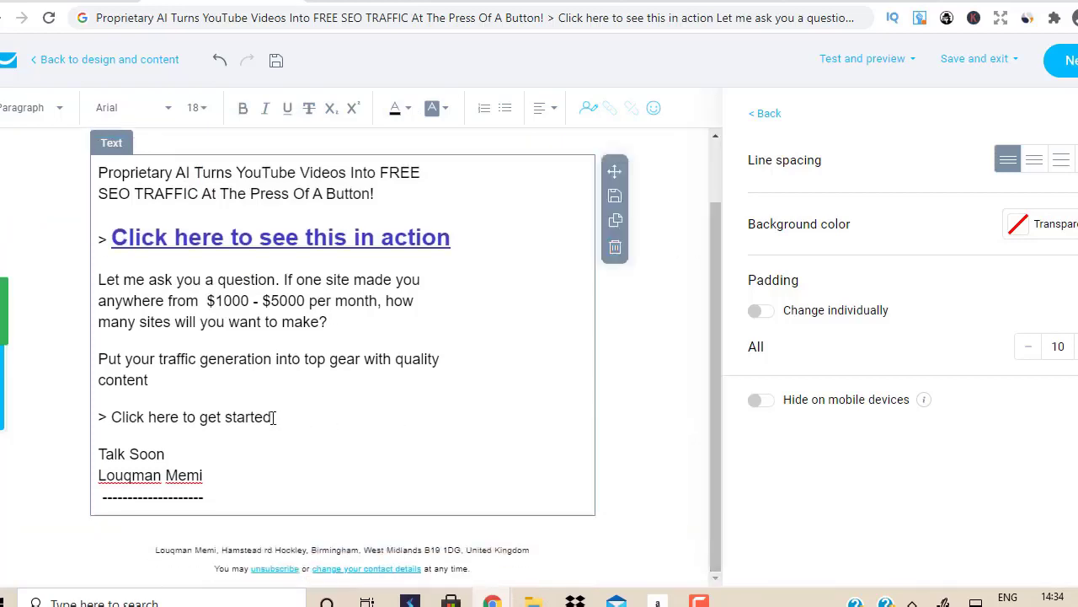
Step: Make 'Click here to get started' bold at font size 28
drag(272, 417, 107, 416)
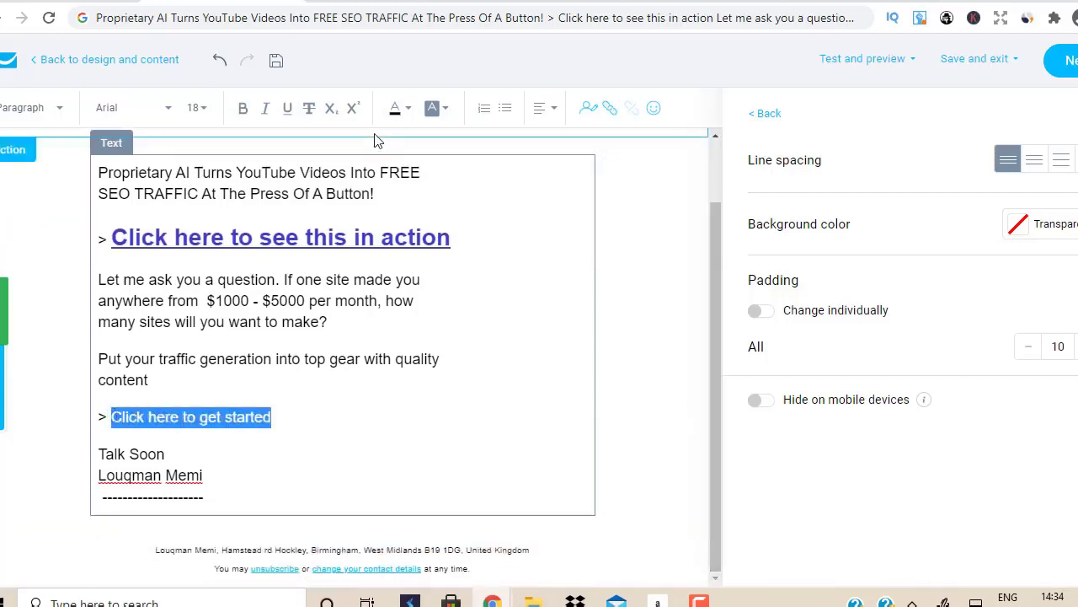
click(243, 108)
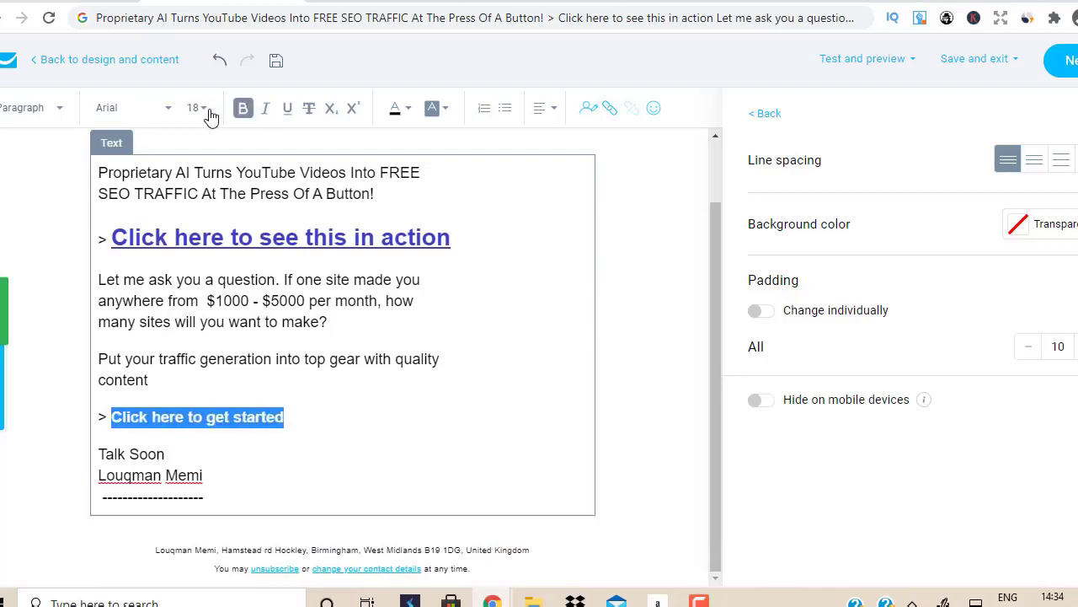
click(197, 108)
click(197, 108)
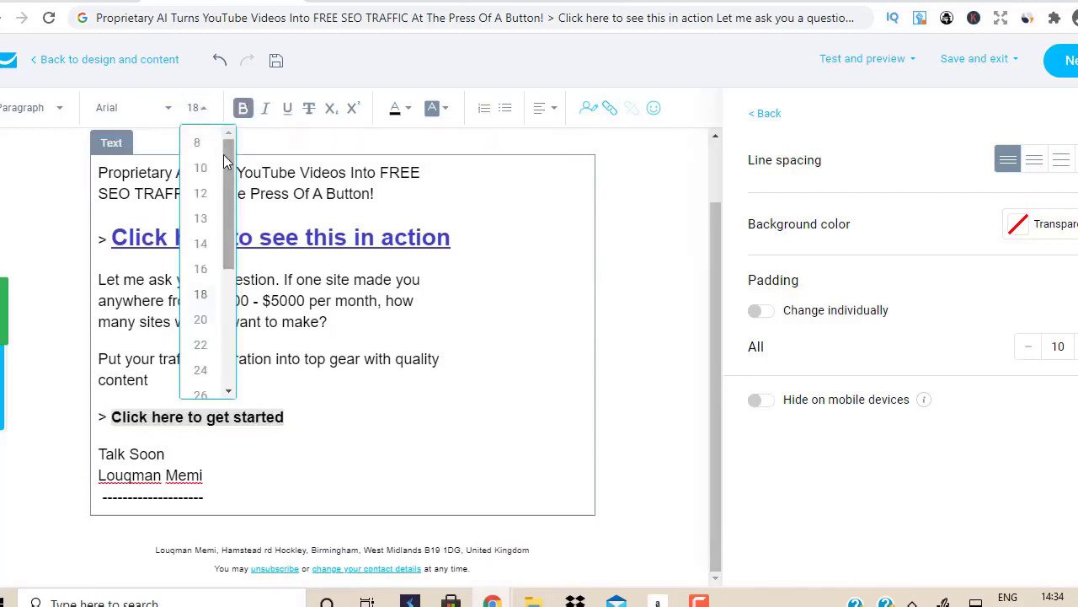
scroll(201, 341, down, 2)
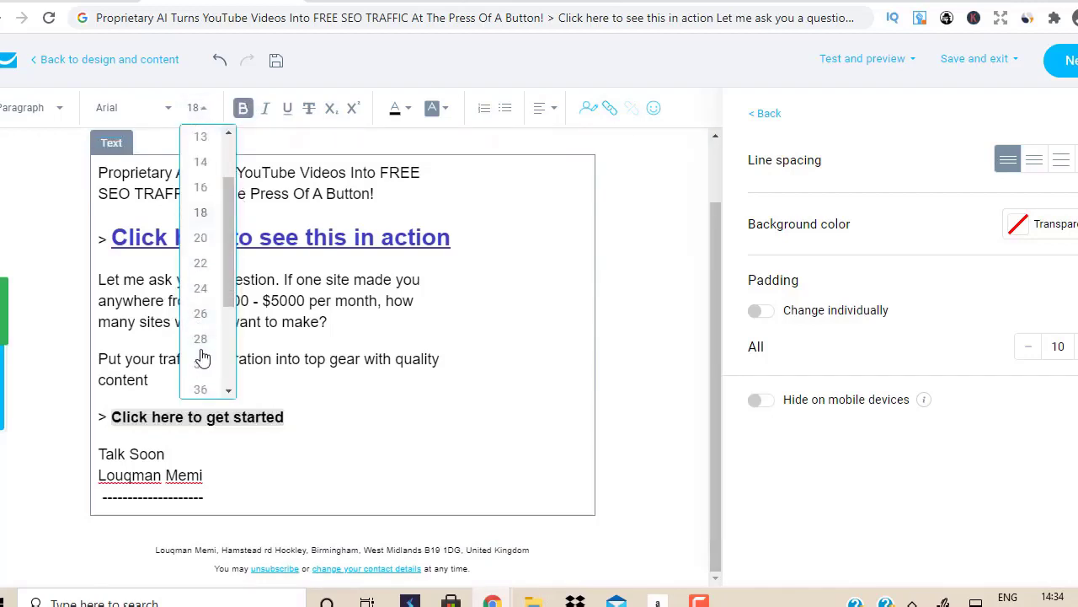
click(201, 344)
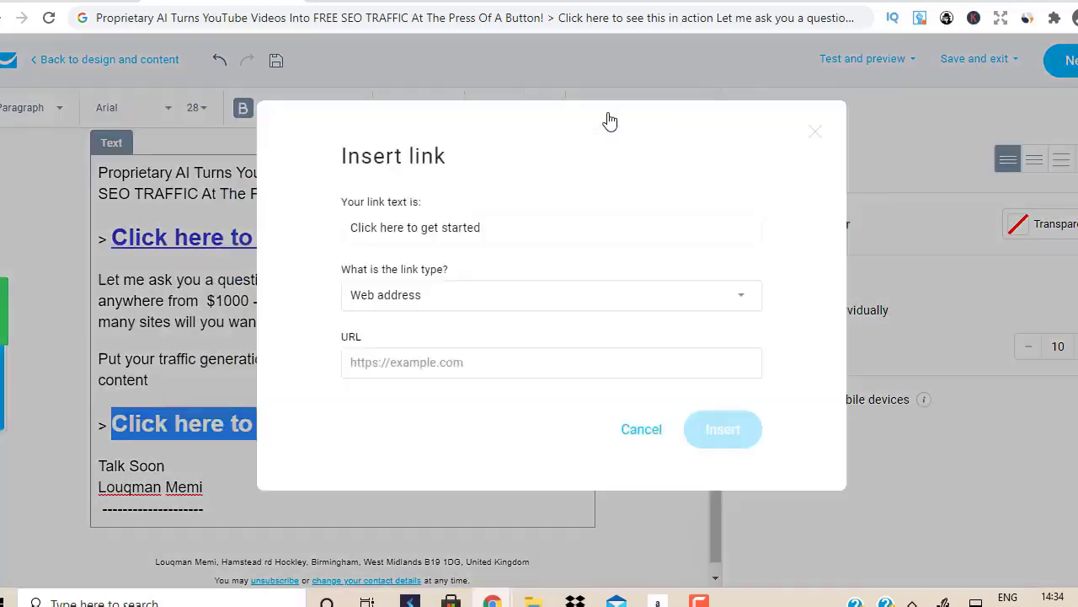
Step: Link the second call-to-action to the warriorplus.com address and colour it dark blue
click(608, 111)
click(472, 363)
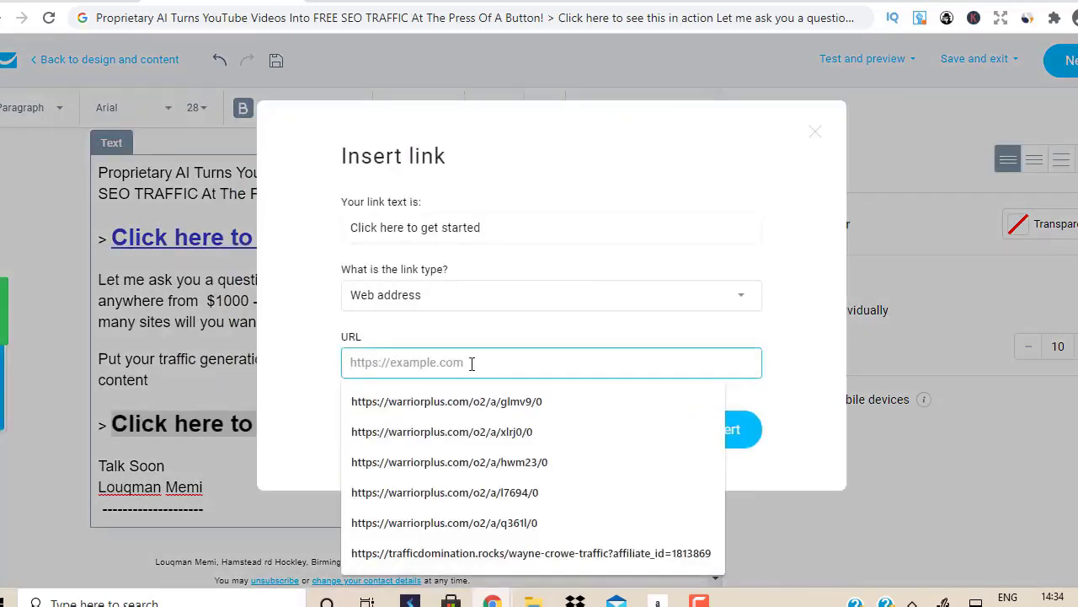
click(442, 431)
click(723, 432)
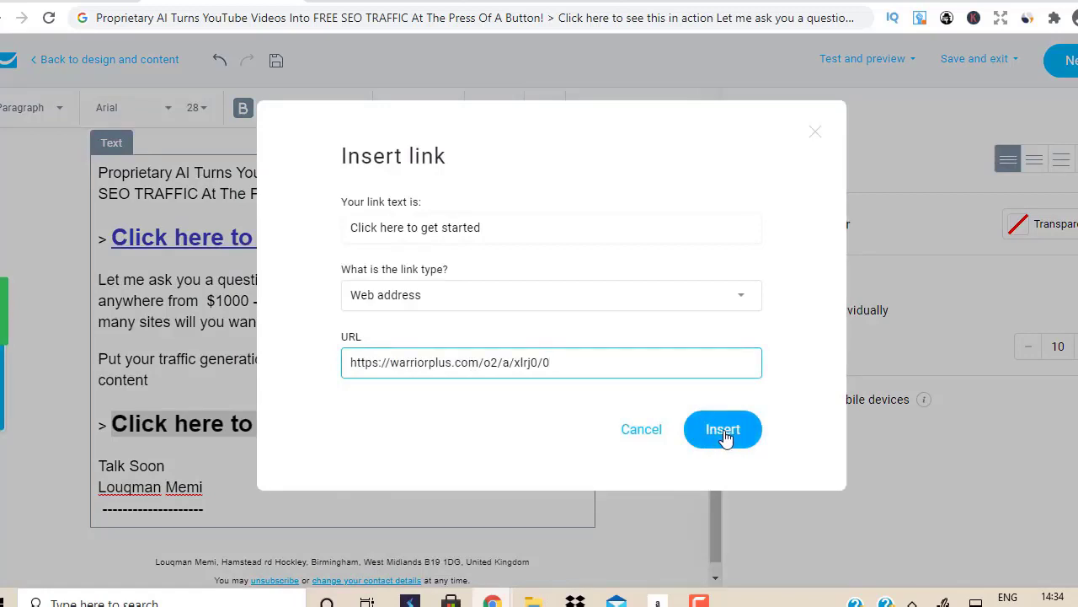
click(410, 118)
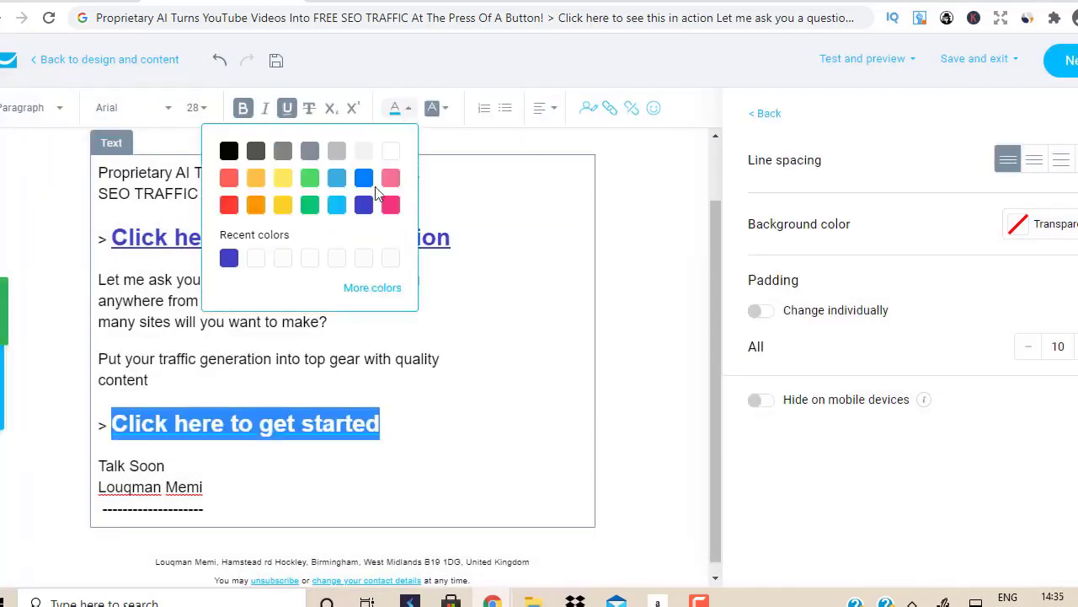
click(365, 204)
click(621, 393)
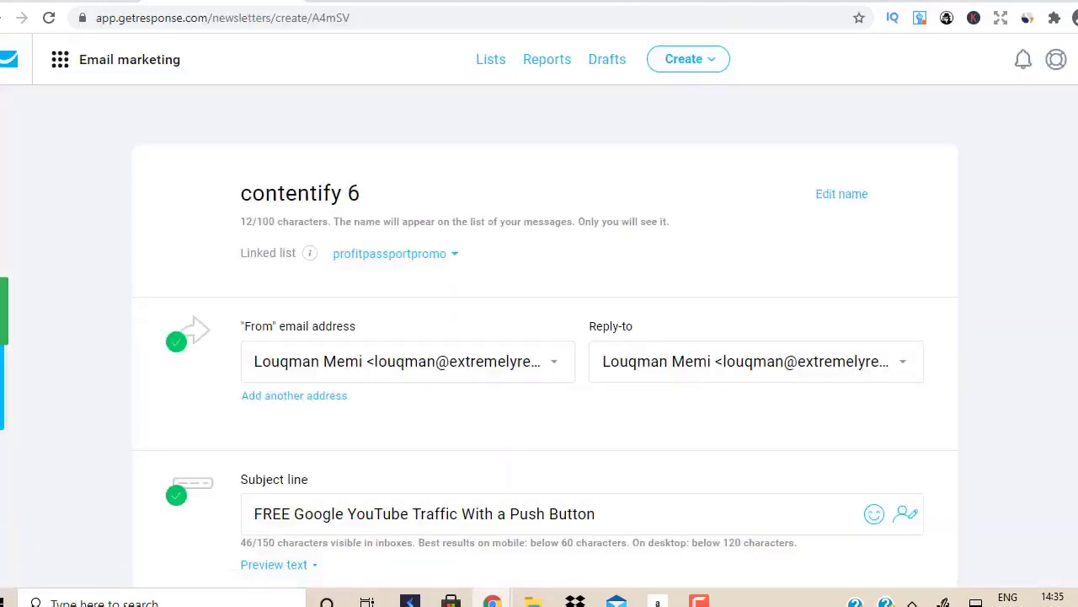
Step: Enable Perfect timing for contentify 6 and send the newsletter
scroll(339, 189, down, 10)
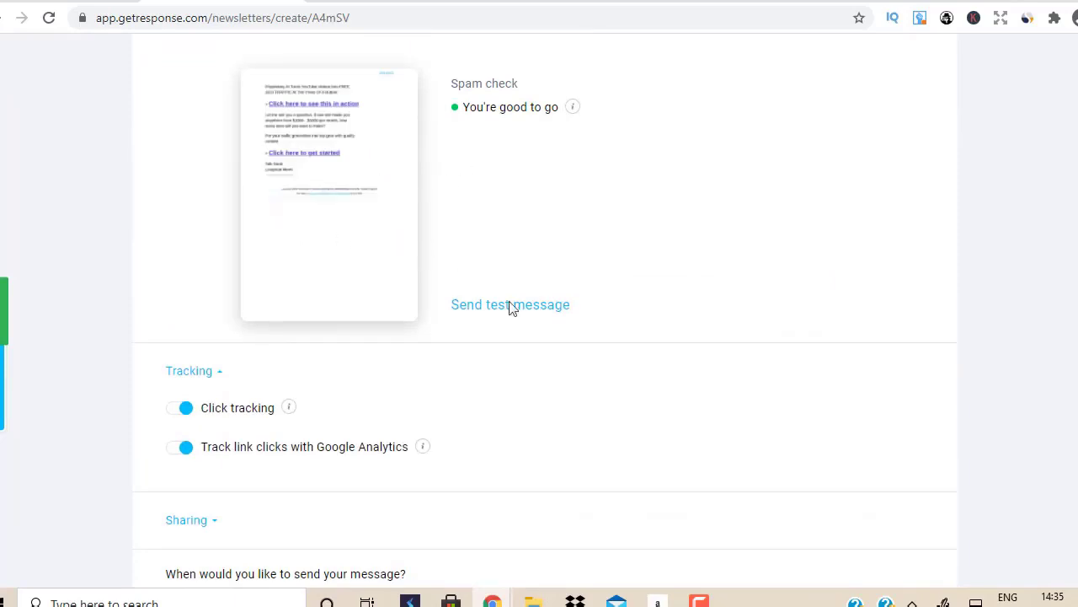
scroll(457, 424, down, 5)
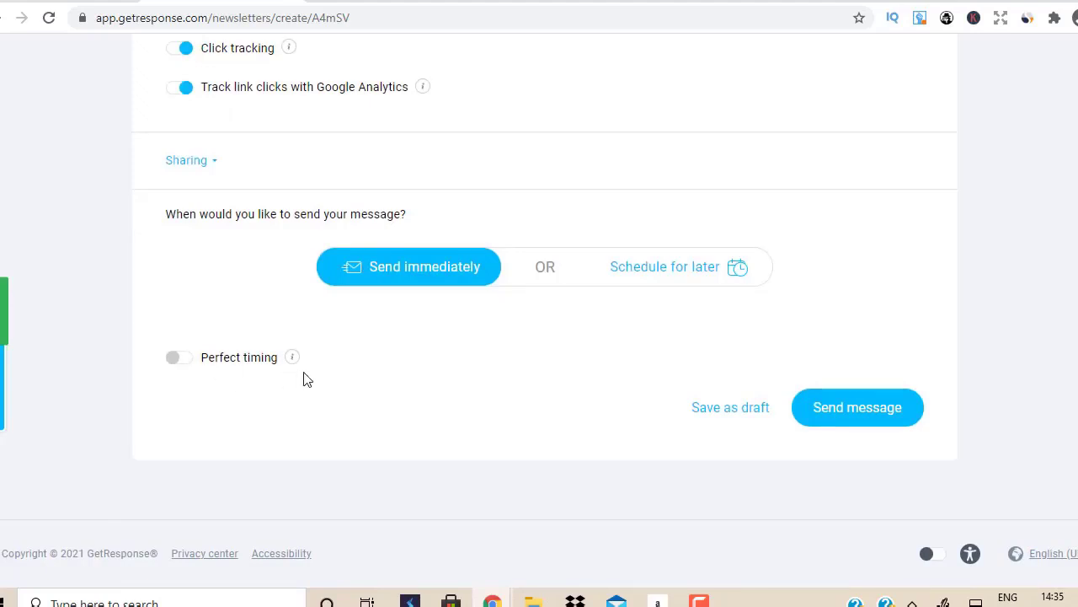
mouse_move(293, 364)
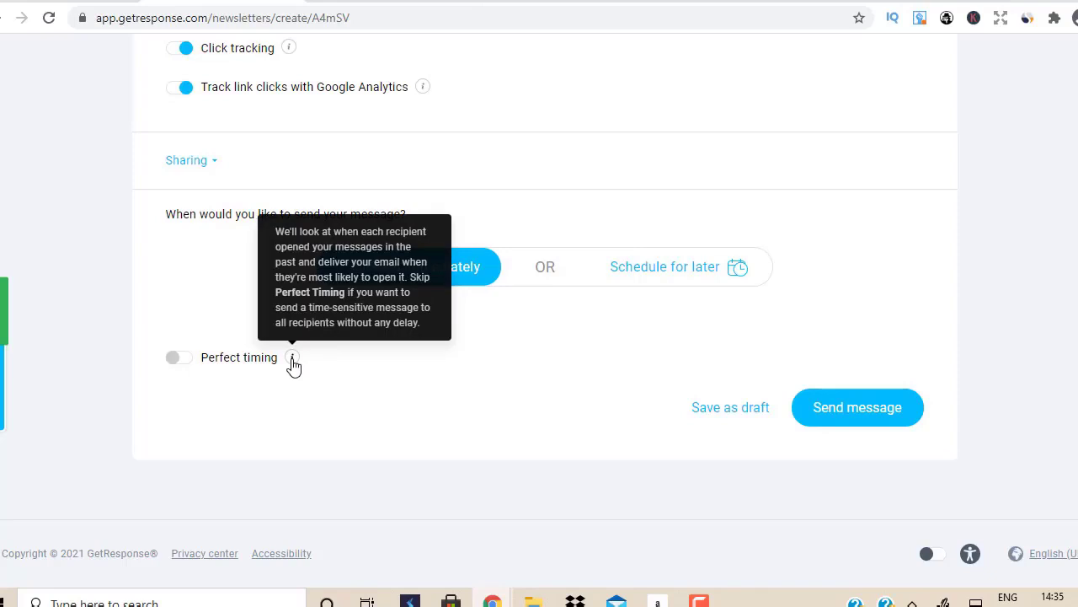
click(183, 364)
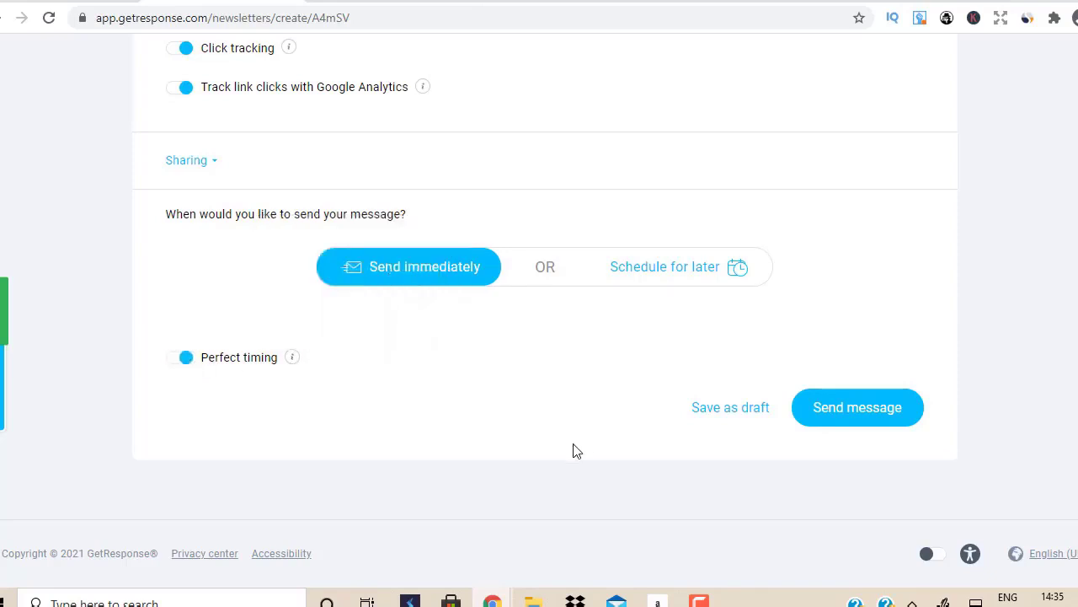
click(860, 413)
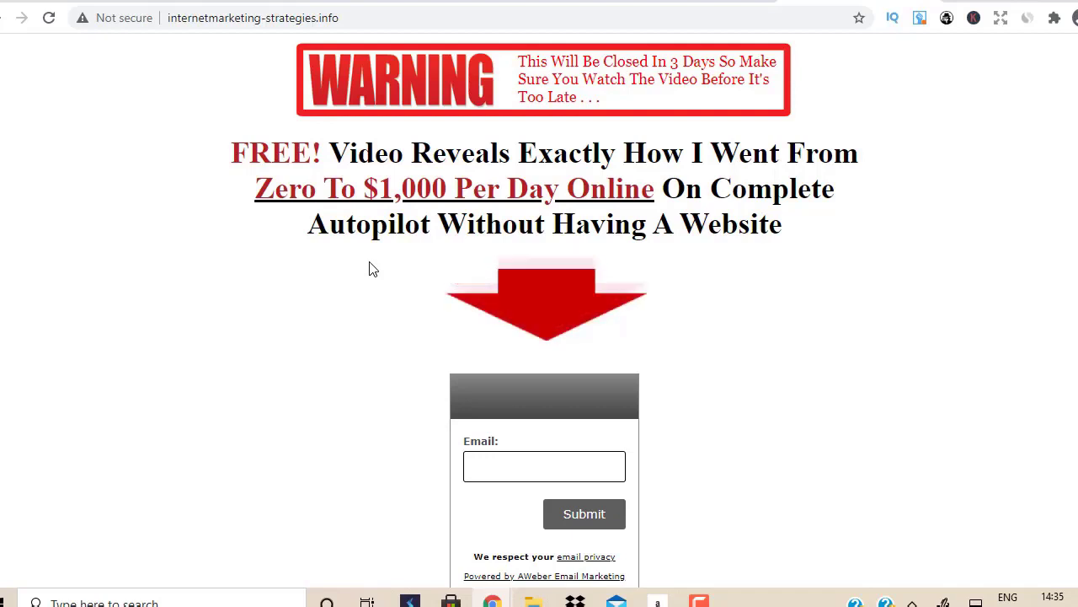
Step: Switch to the GetResponse tab showing the 'Great job!' sent confirmation
click(252, 1)
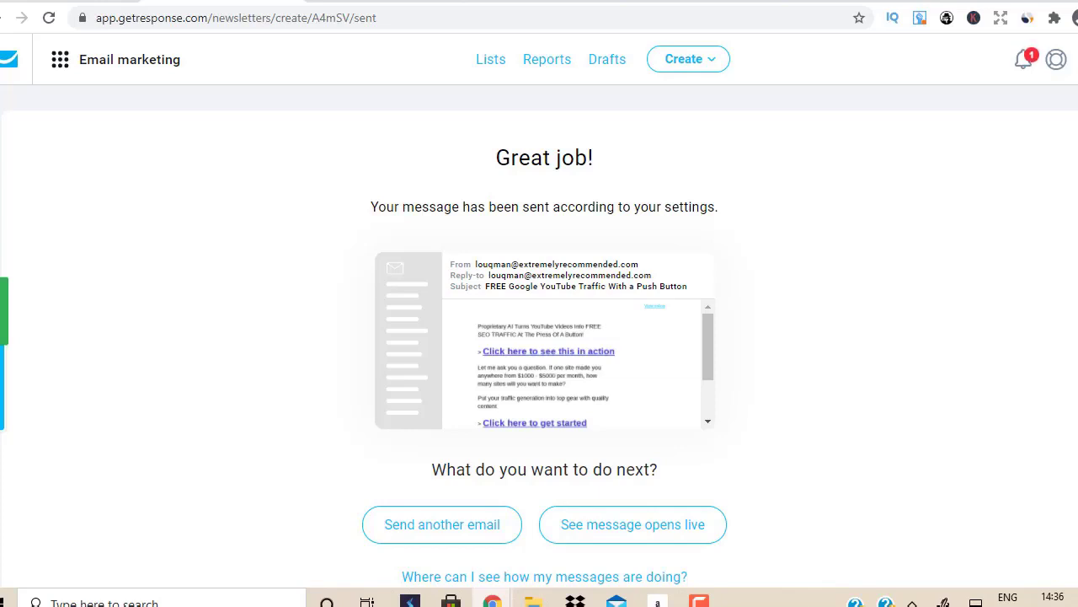
Step: Switch to the internetmarketing-strategies.info opt-in page tab
key(ctrl+Tab)
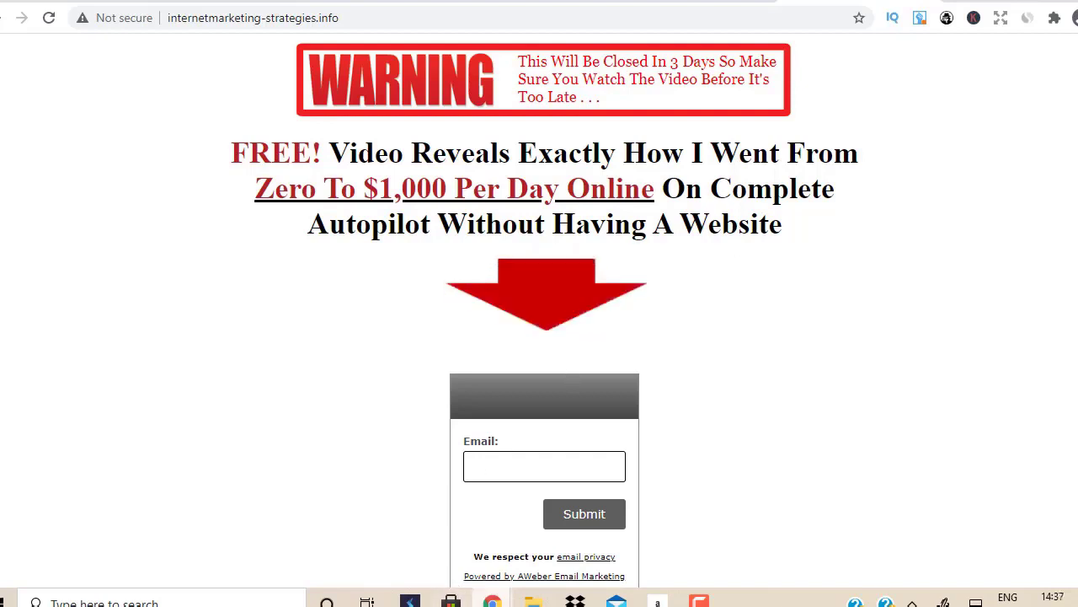
Step: Bring forward the Chrome window playing '7 Best Ways To Make Money From Home With ZERO Money In 2021'
mouse_move(492, 601)
click(570, 548)
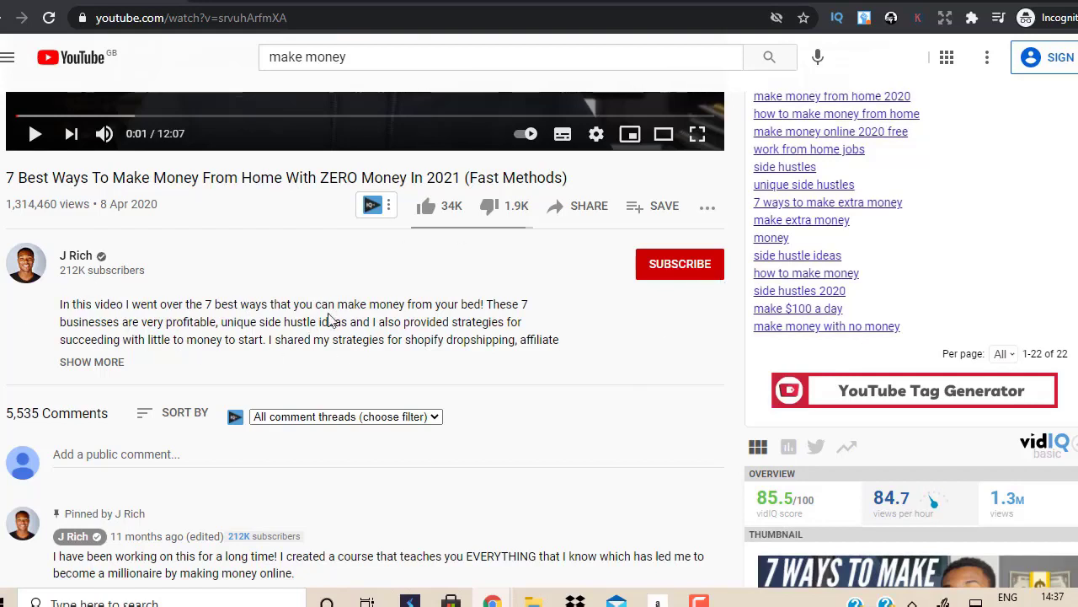
Step: Expand the video's full description, then return to the internetmarketing-strategies.info opt-in page window
click(91, 364)
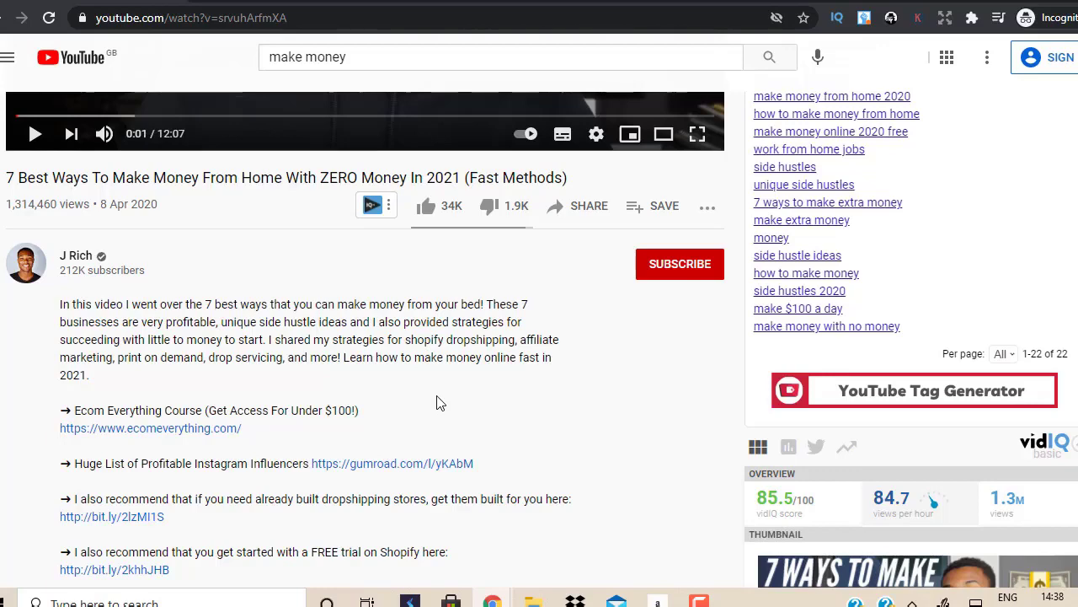
mouse_move(492, 600)
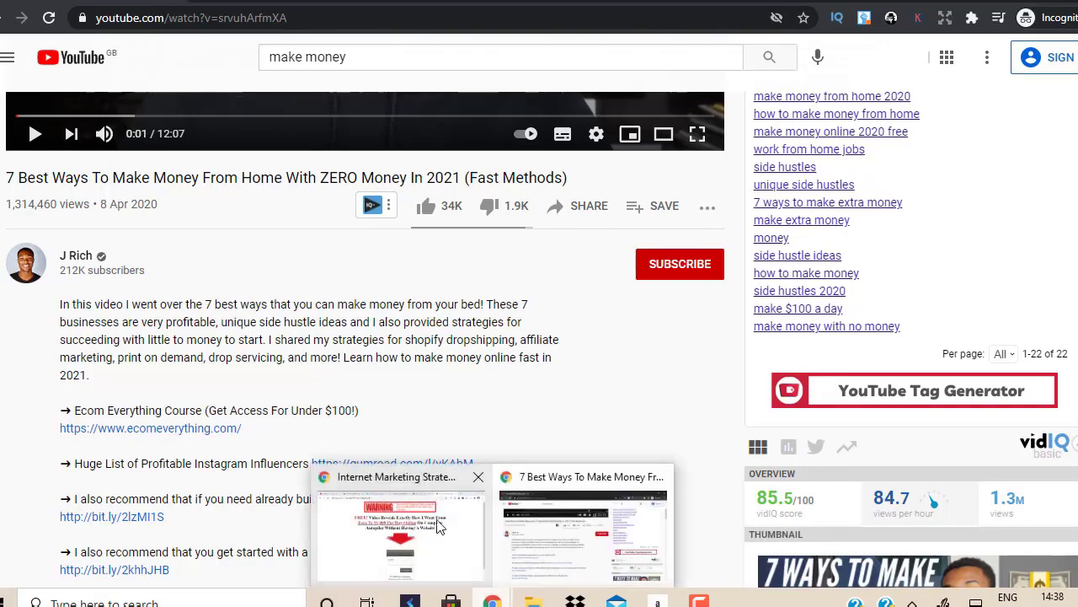
click(438, 526)
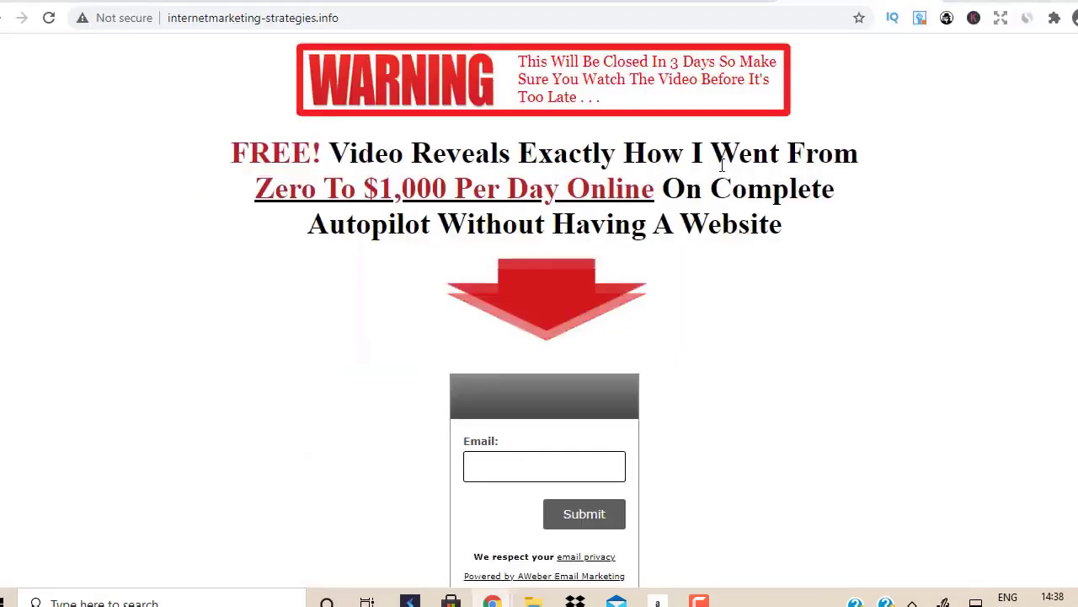